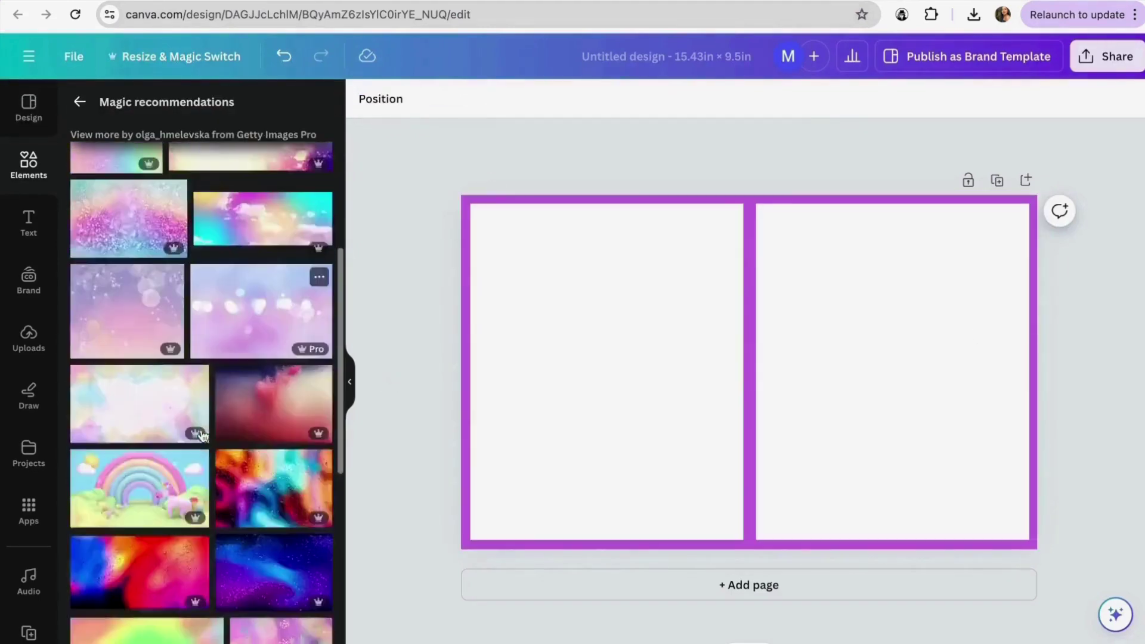
- Add a sparkling rainbow background image from the magic recommendations and shift it toward the back-cover half of the cover
scroll(203, 437, "down", 5)
left_click(202, 436)
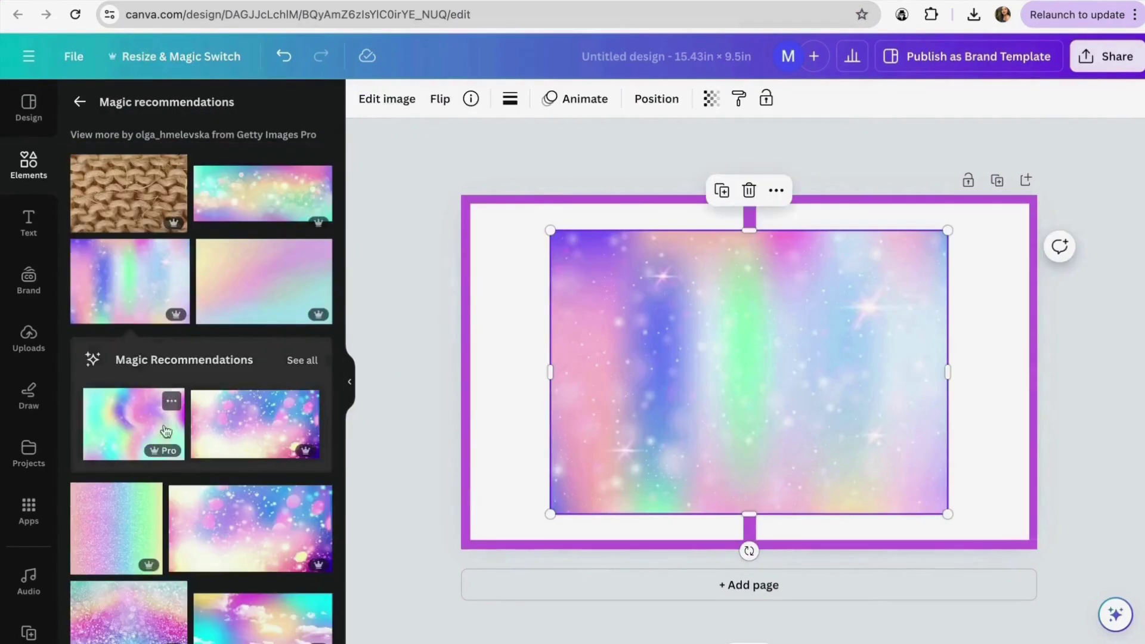
right_click(755, 257)
key("Escape")
left_click_drag(746, 357, 637, 375)
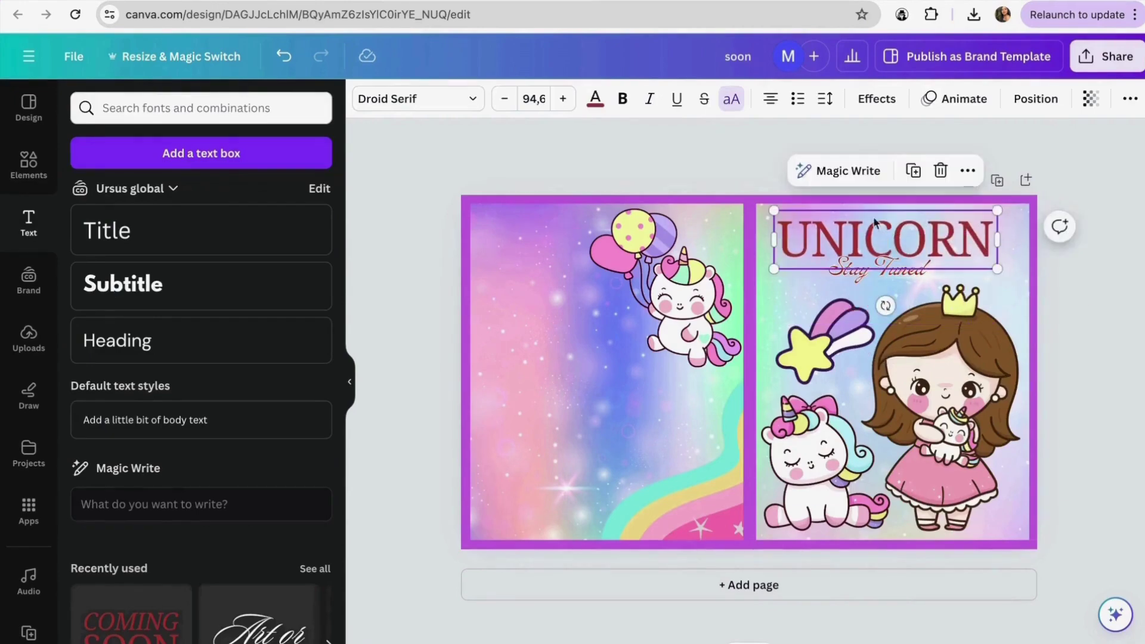
- Open the text color options for the UNICORN title on the front cover
left_click(595, 98)
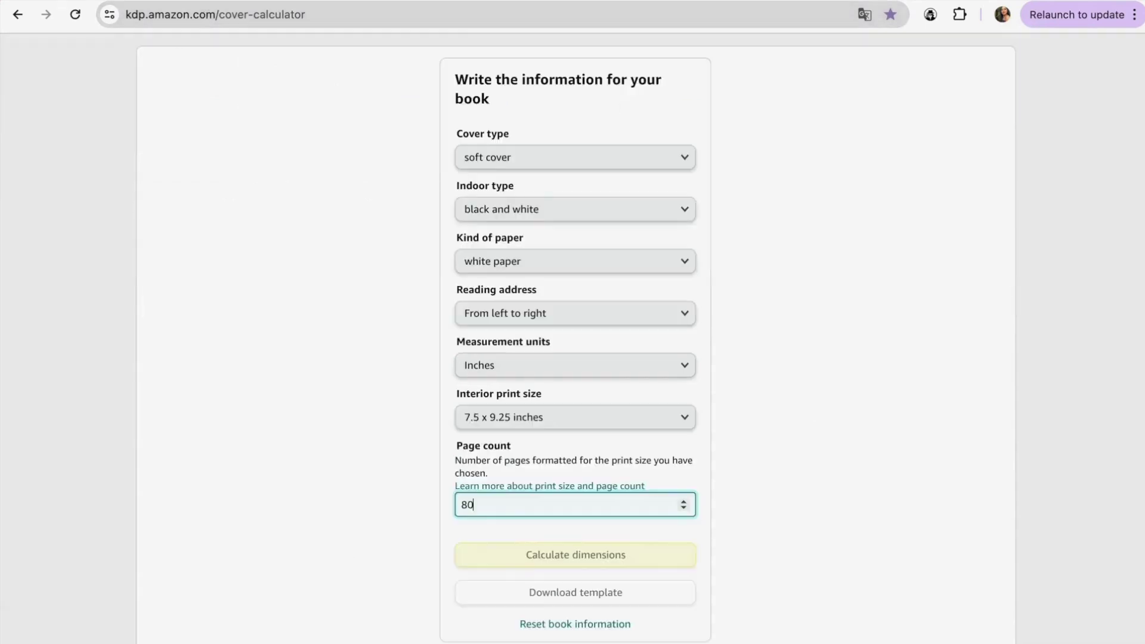
- In the KDP cover calculator, calculate the dimensions of the 80-page book, download the template and highlight the Full cover row
left_click(562, 557)
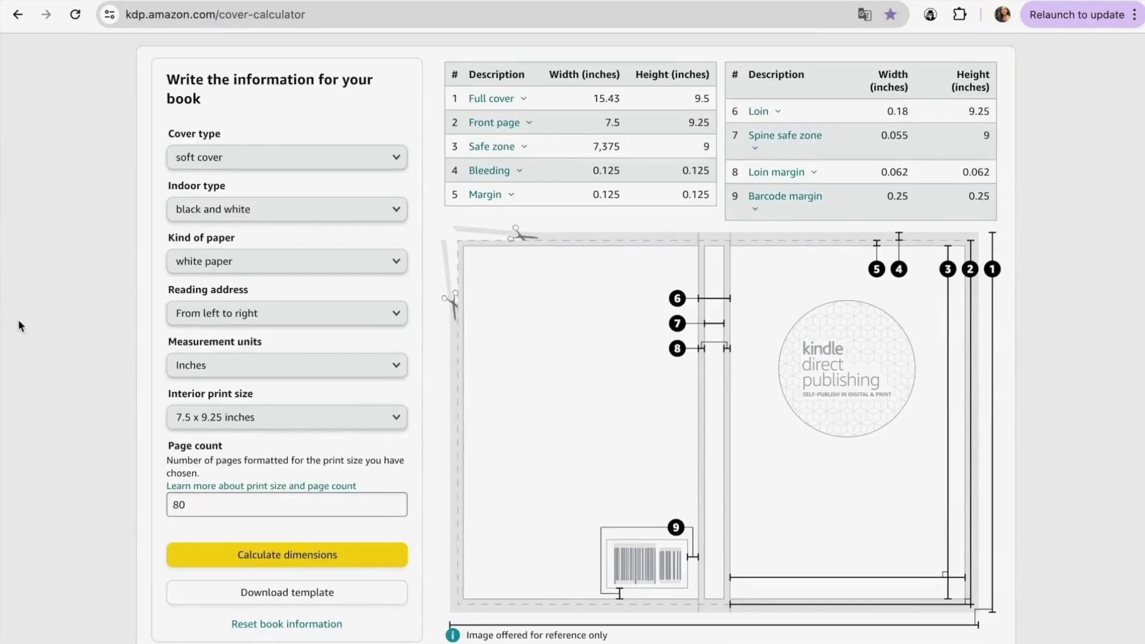
left_click(287, 592)
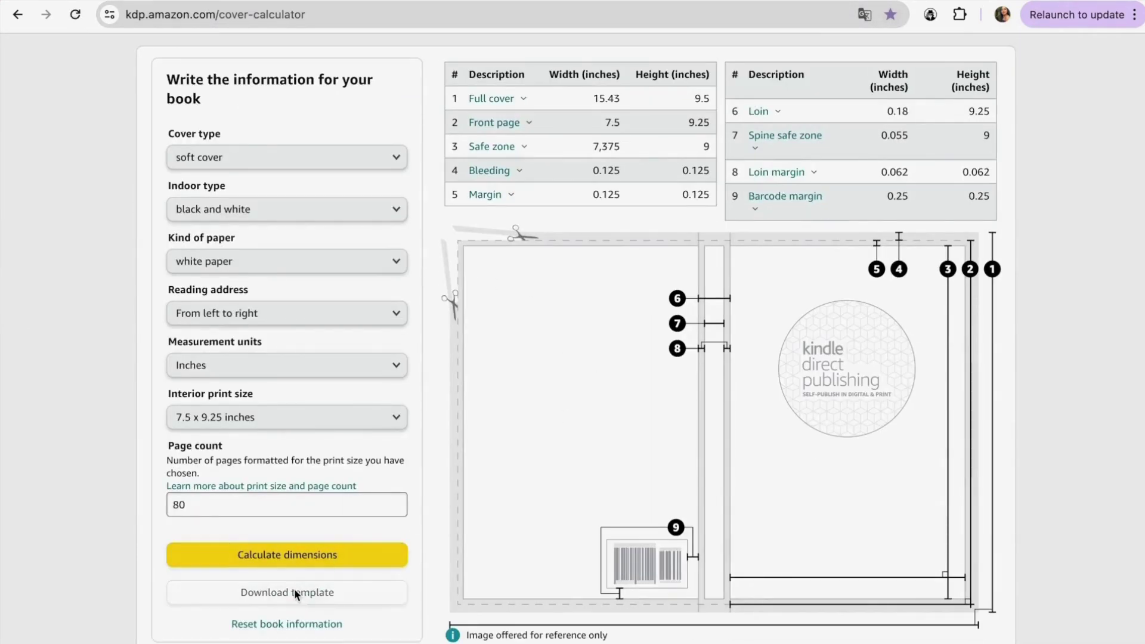
left_click_drag(471, 101, 695, 100)
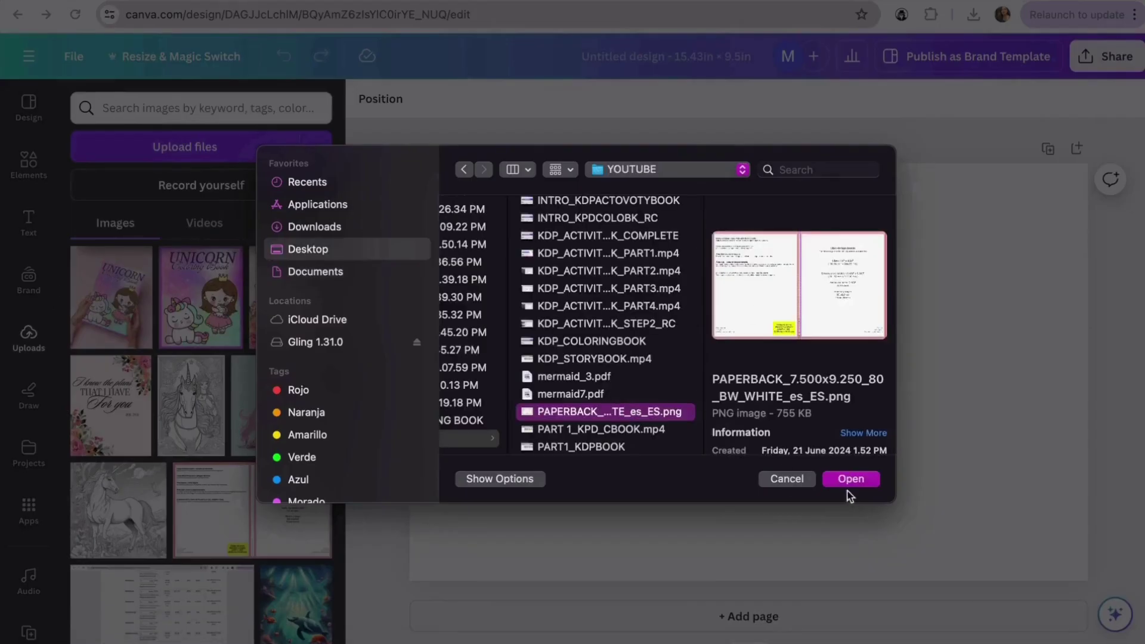
- In Canva, upload the template file PAPERBACK_7.500x9.250_80_BW_WHITE_es_ES.png
left_click(847, 485)
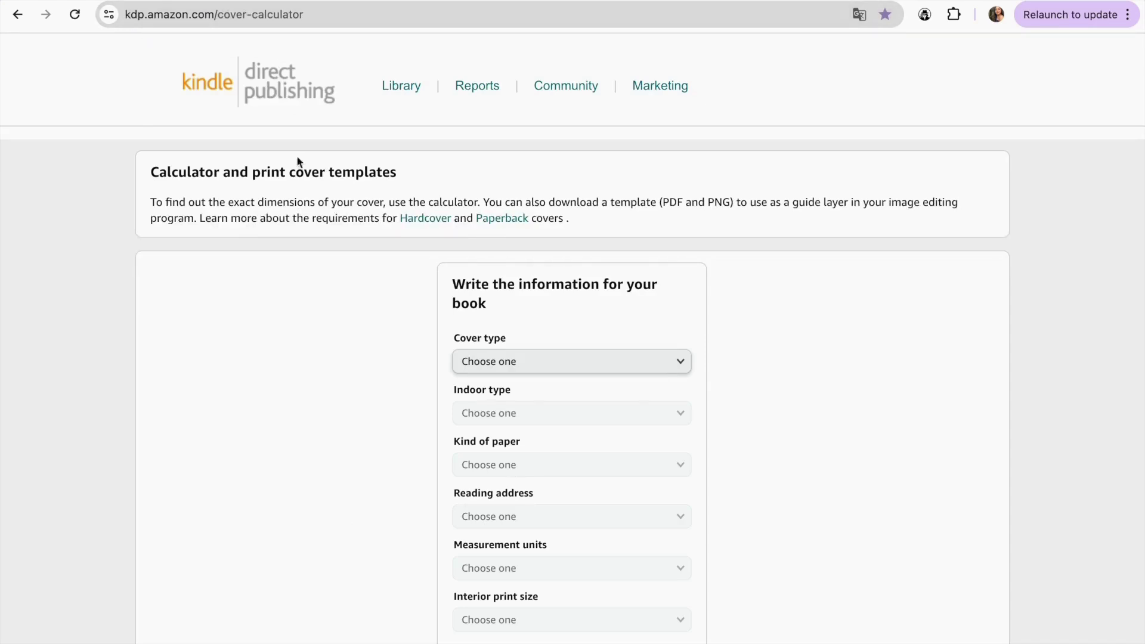
- In the KDP cover calculator, set the cover type to soft cover, the interior to black and white, and the paper to white
scroll(333, 316, "down", 1)
scroll(331, 311, "down", 1)
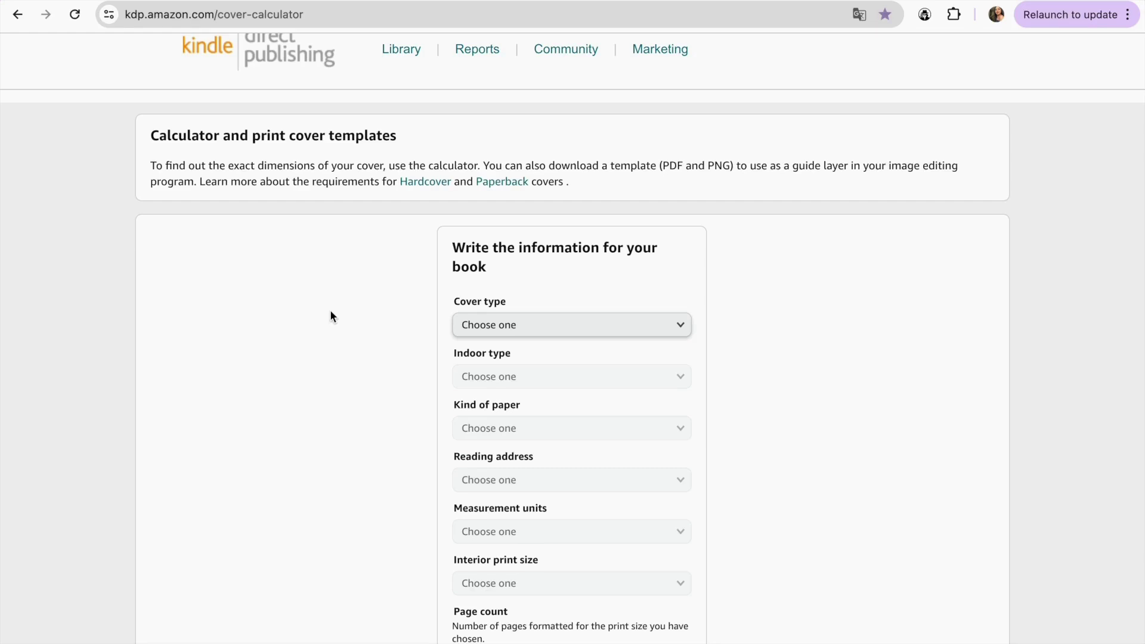
scroll(331, 311, "down", 3)
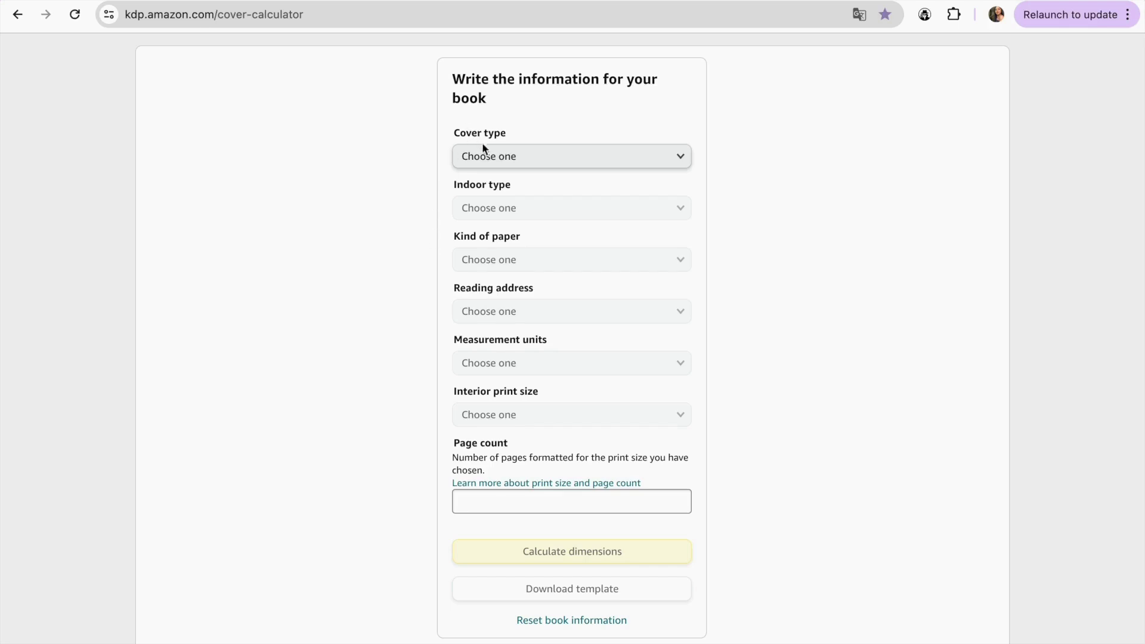
left_click(503, 157)
left_click(506, 174)
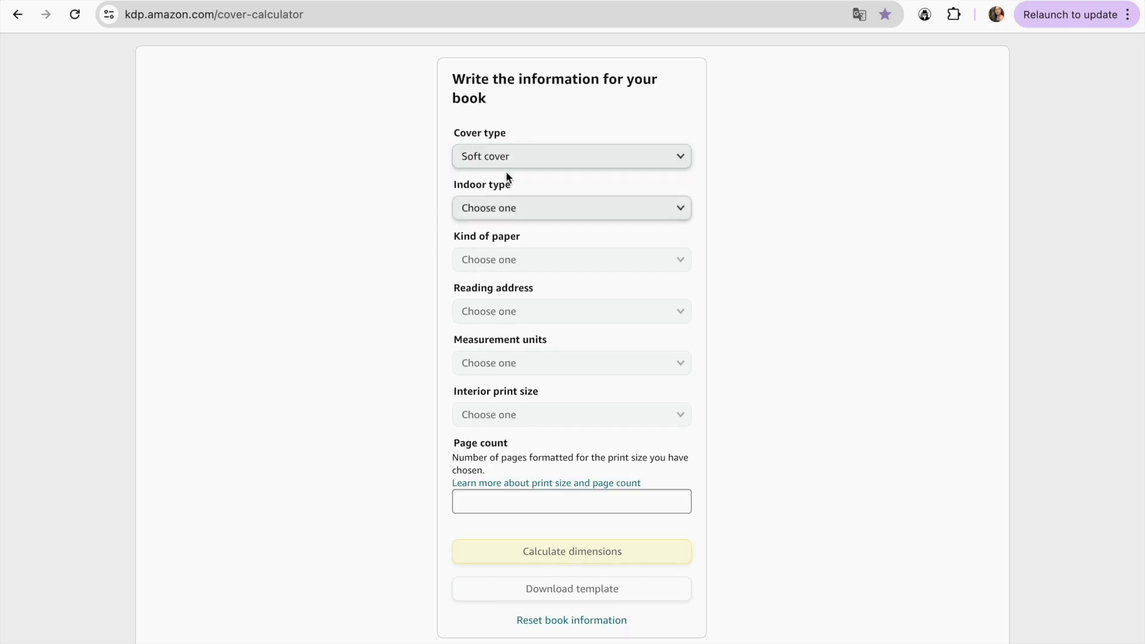
left_click(506, 207)
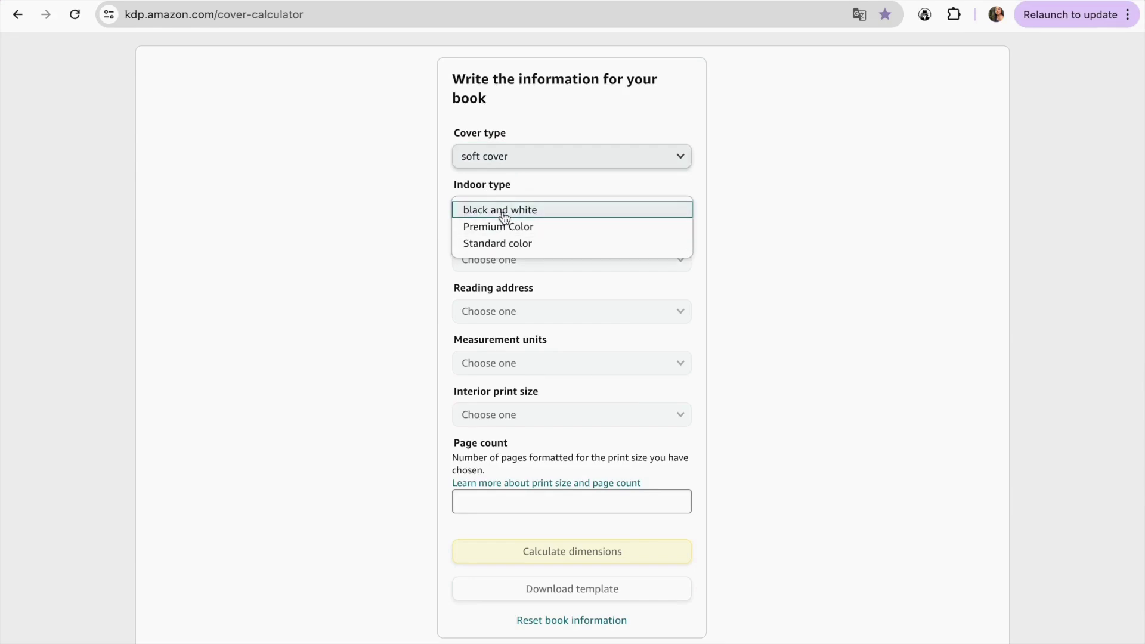
left_click(502, 211)
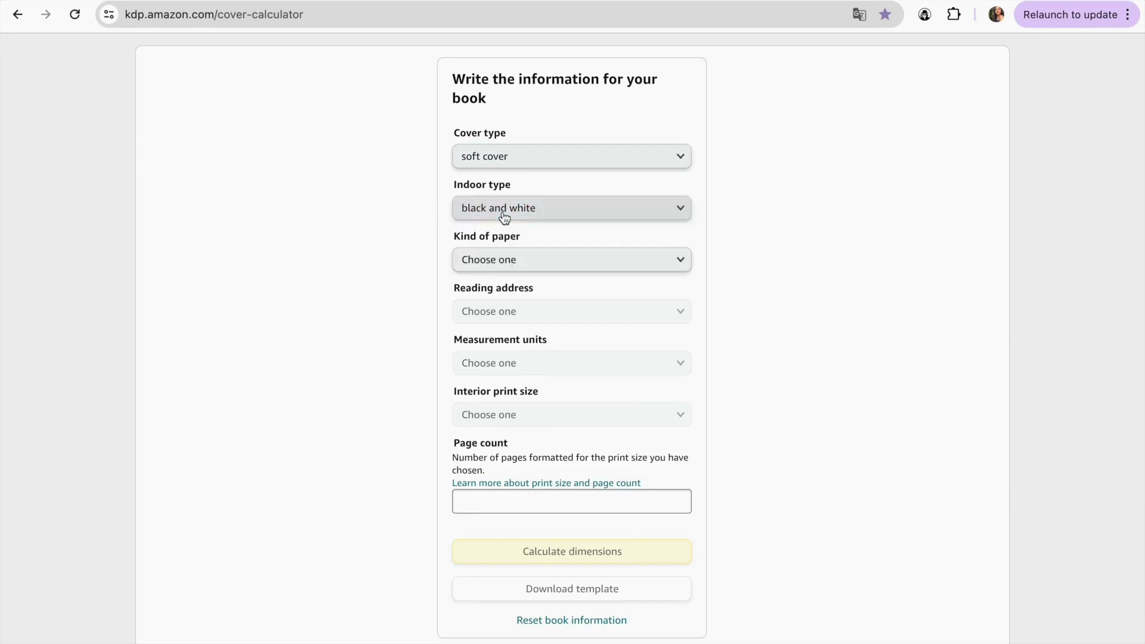
left_click(499, 259)
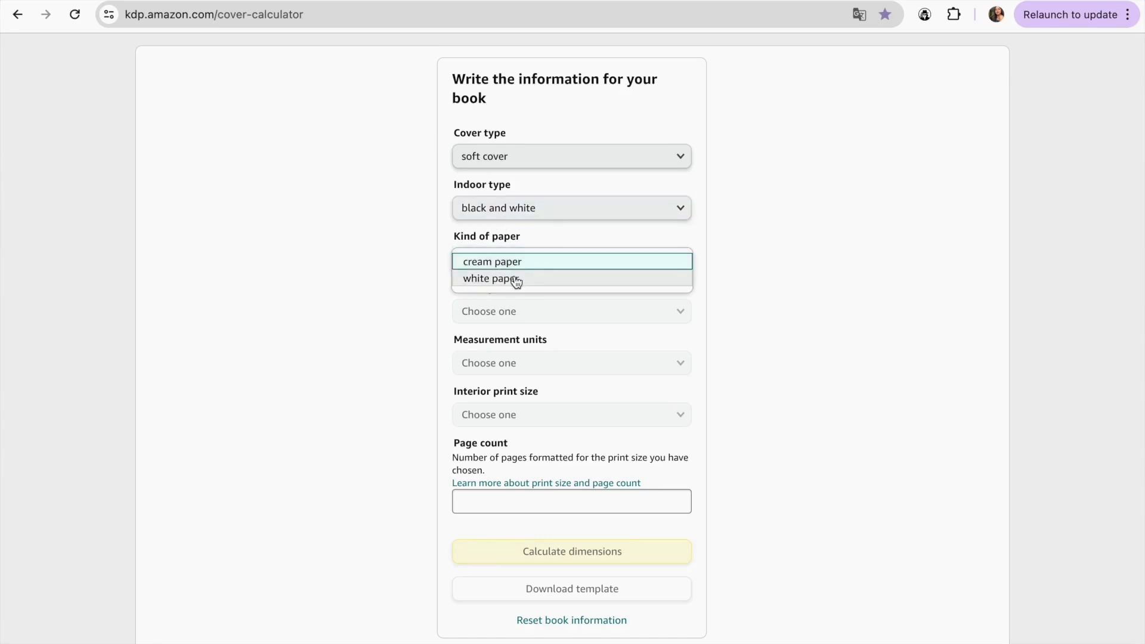
left_click(517, 279)
- Set the reading direction to left to right, the measurement units to inches, and the interior print size to 7.5 x 9.25 inches
left_click(524, 311)
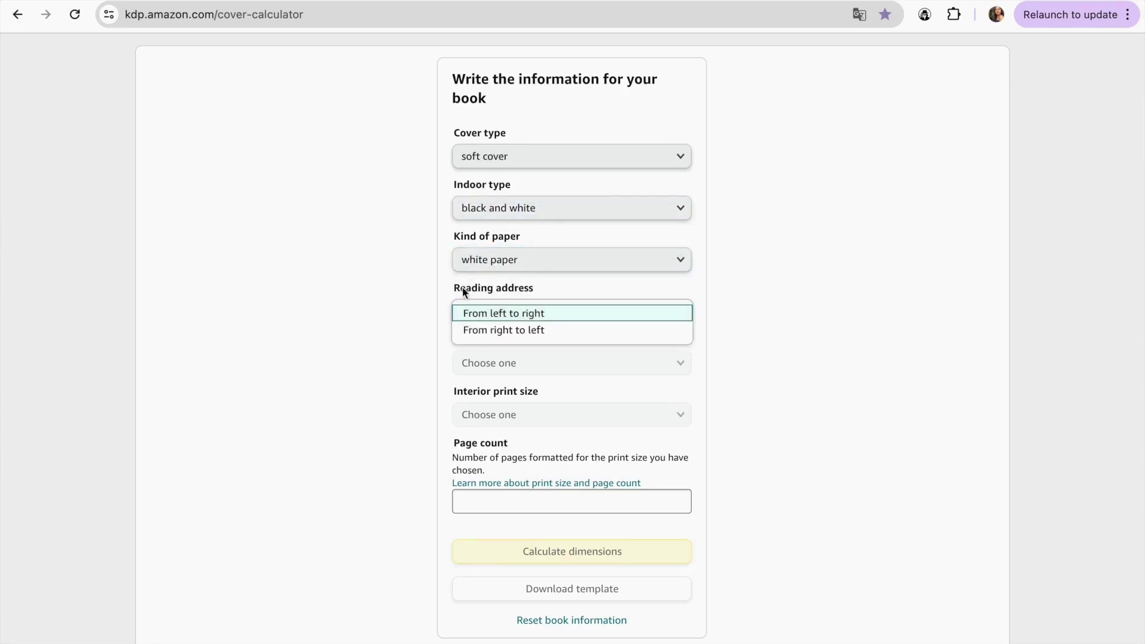
left_click(487, 314)
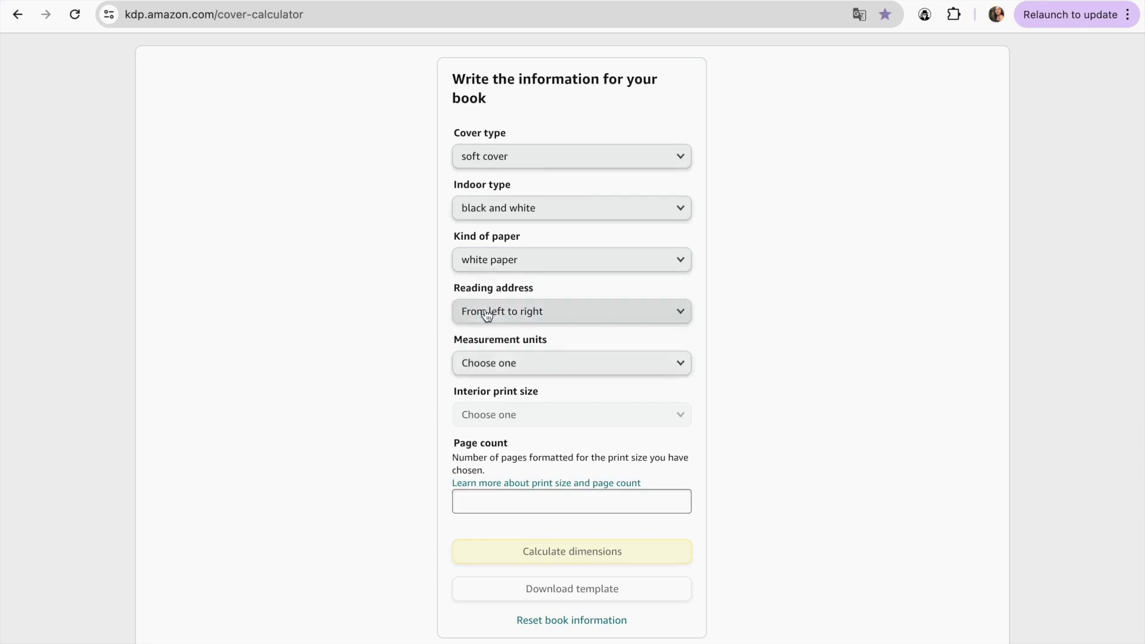
left_click(542, 363)
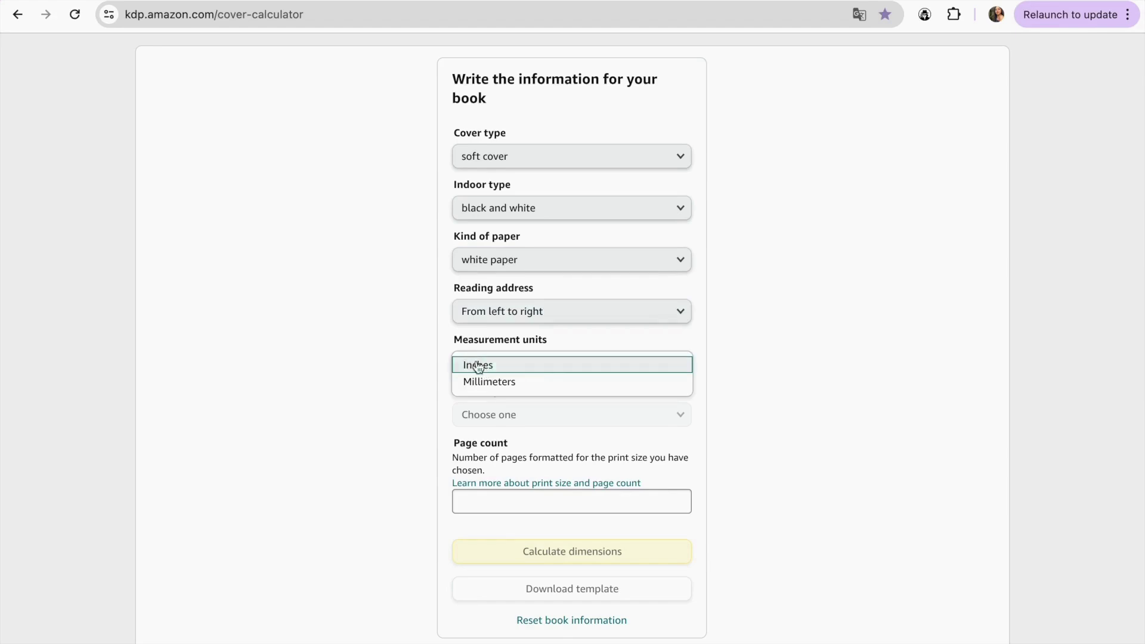
left_click(486, 370)
left_click(531, 420)
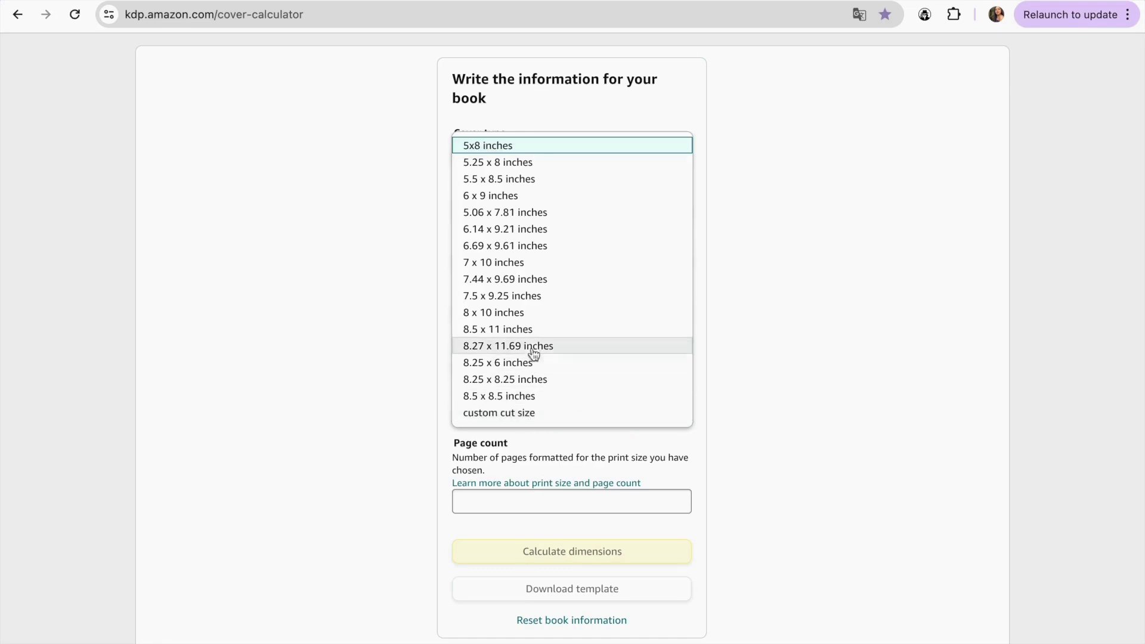
left_click(517, 299)
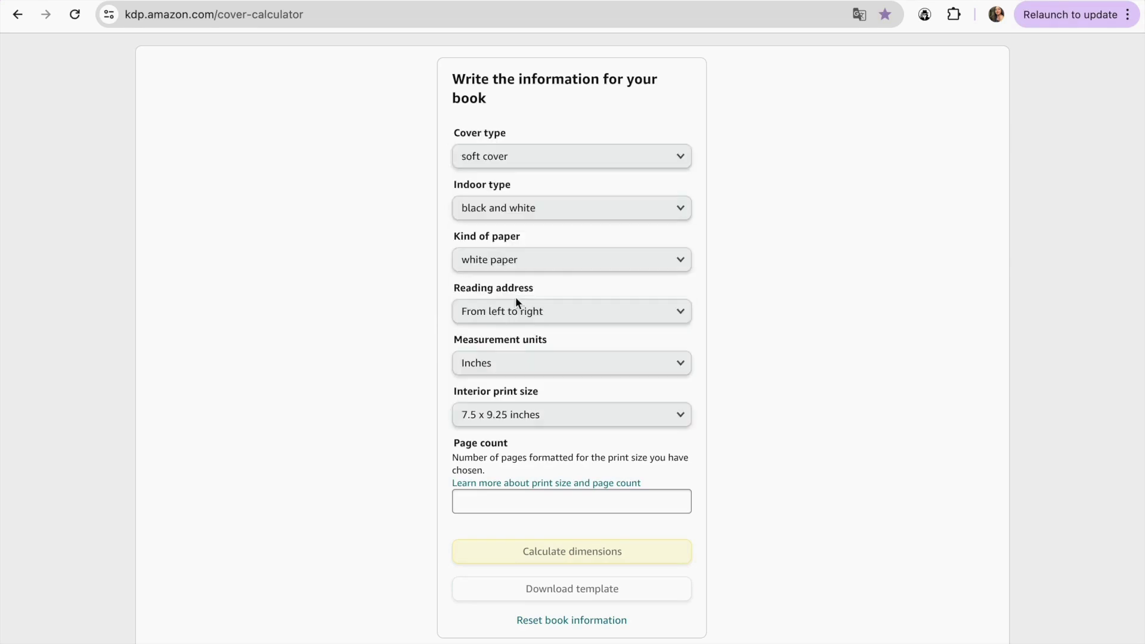
- Set the page count to 80 and calculate the cover dimensions
left_click(529, 505)
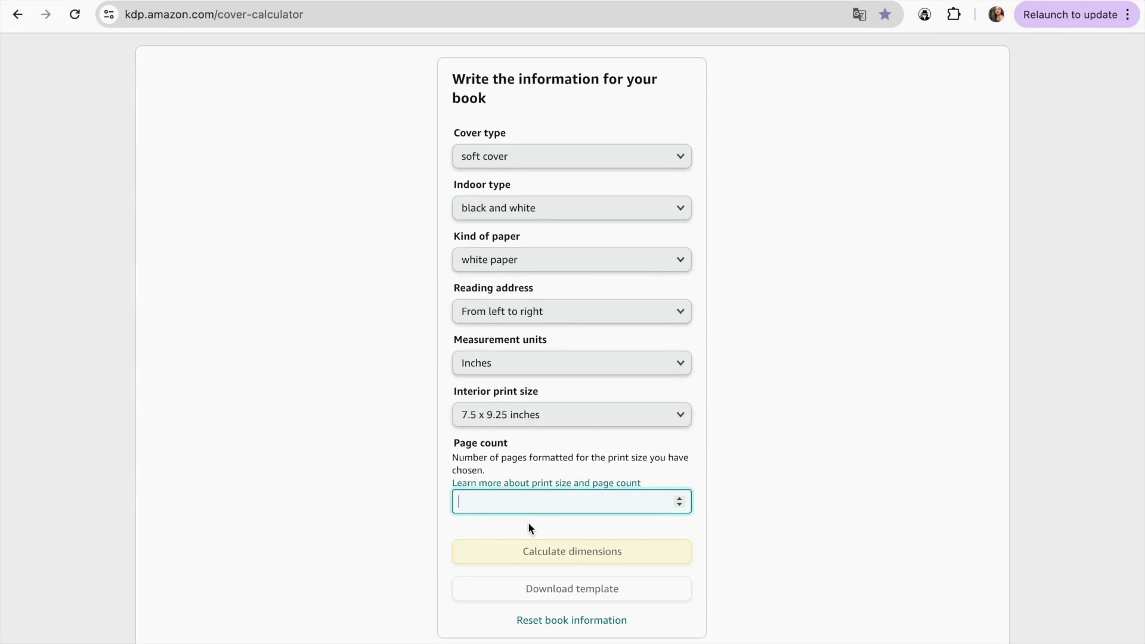
type("80")
left_click(792, 491)
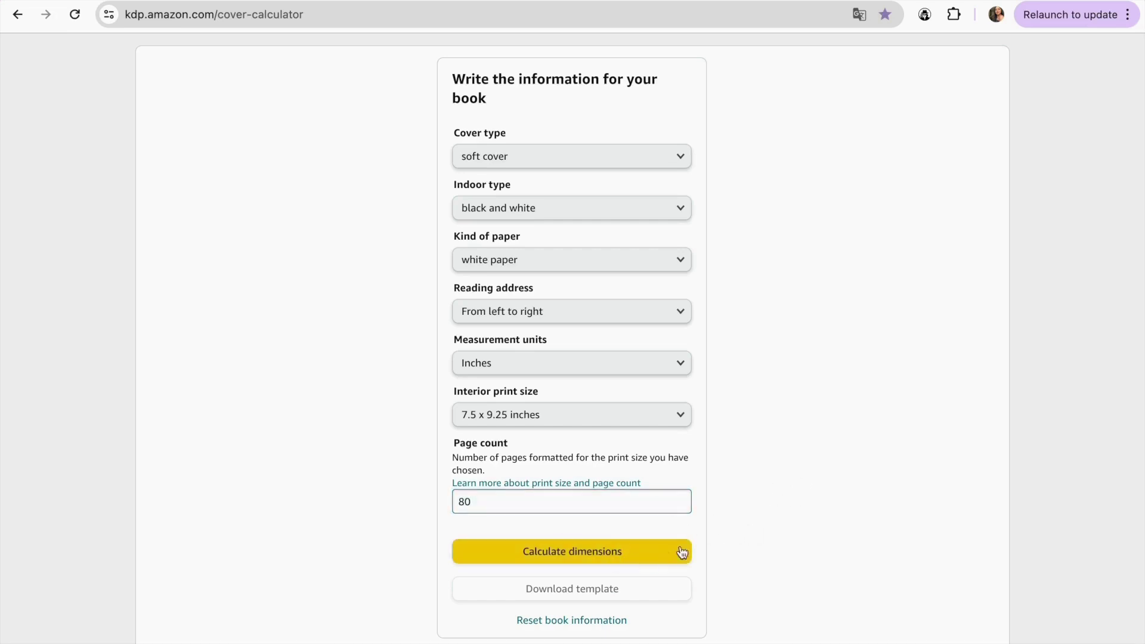
left_click(558, 554)
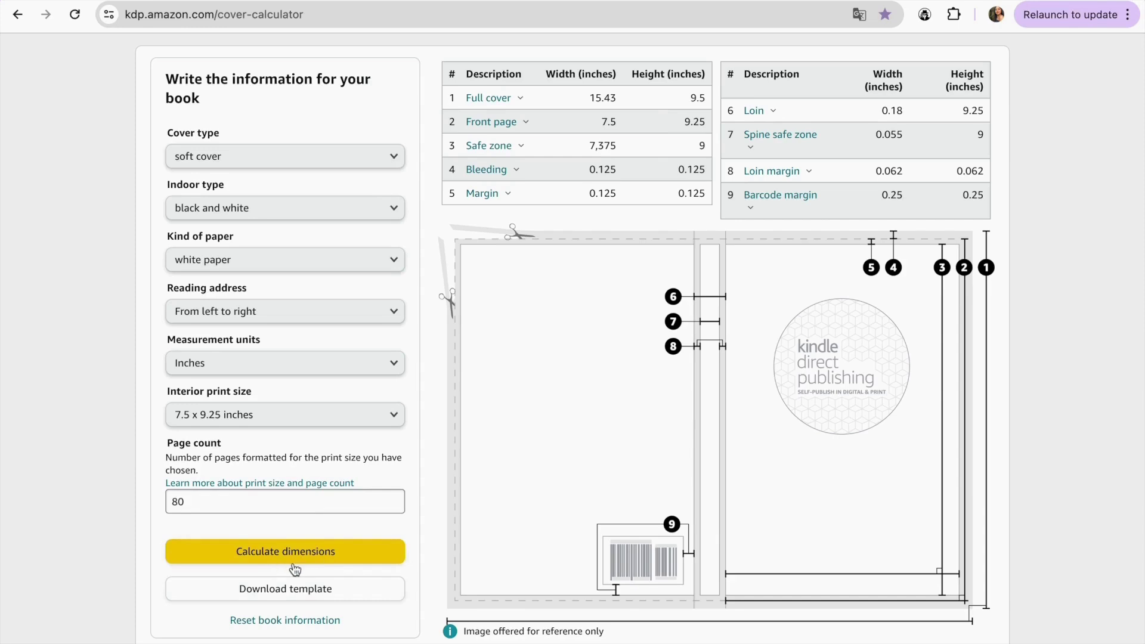
- Download the cover template and highlight the Full cover row in the dimensions table
left_click(291, 589)
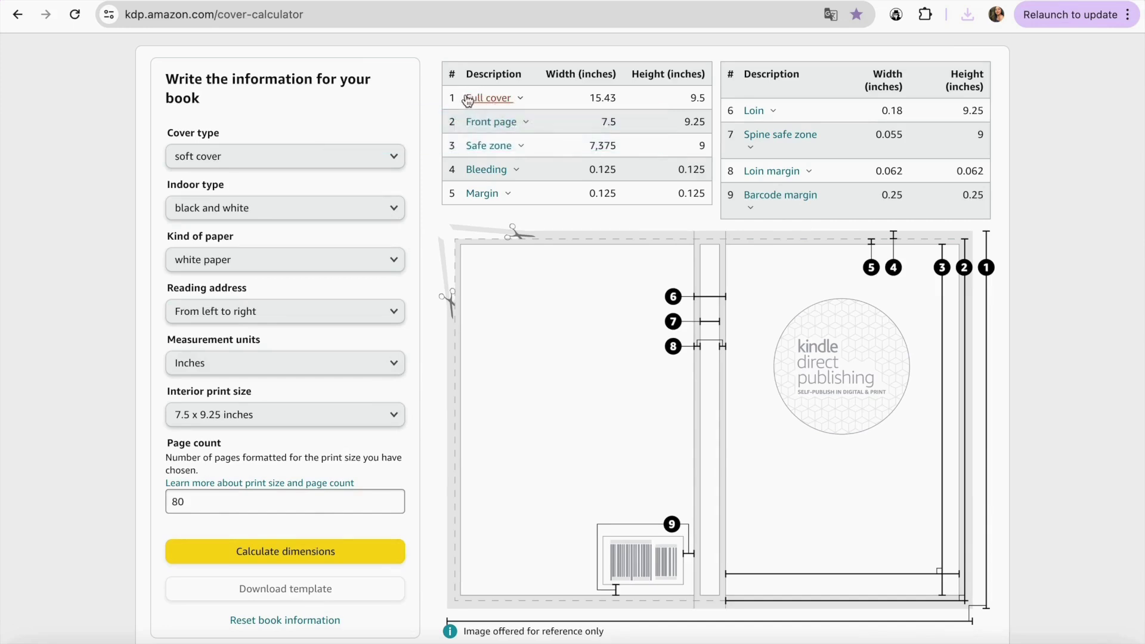
mouse_move(472, 108)
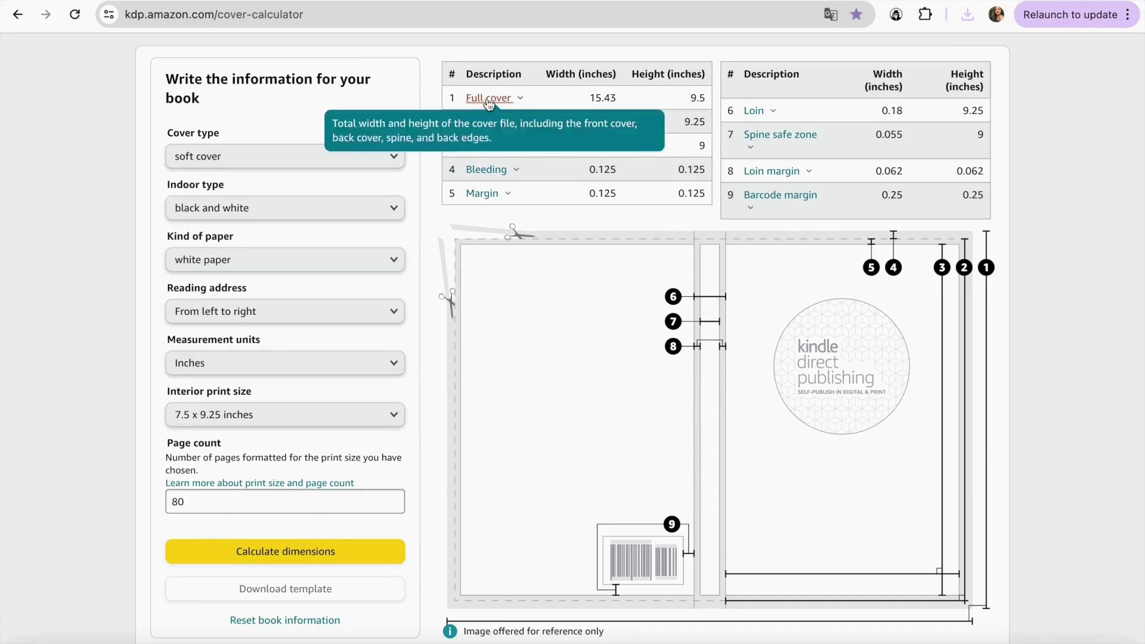
left_click_drag(450, 102, 711, 103)
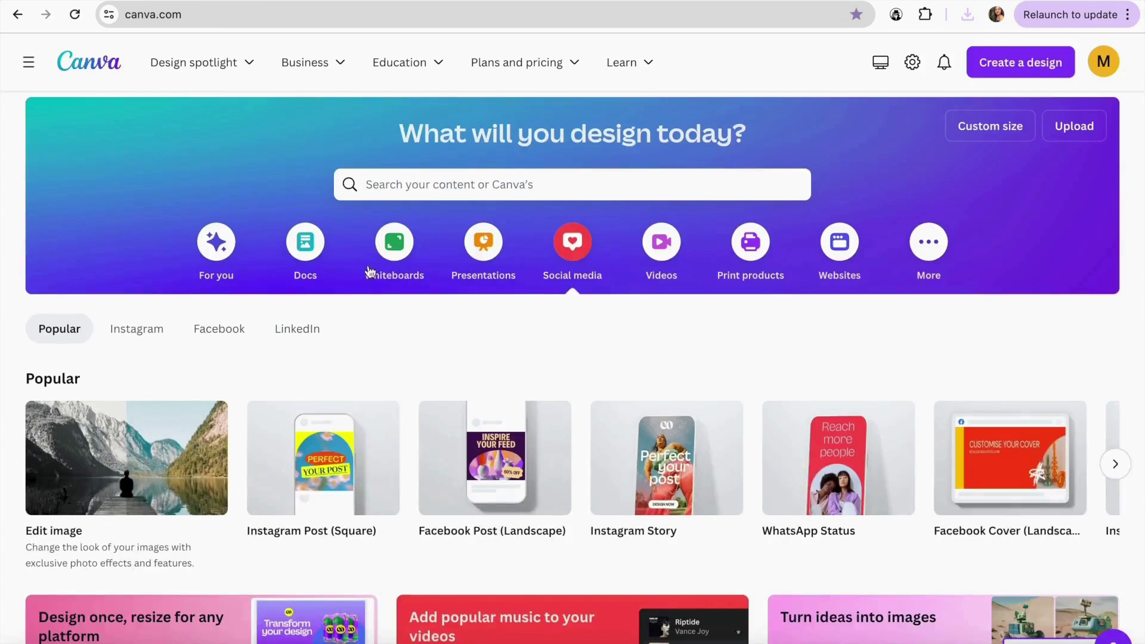
- Switch to Canva and create a new custom-size design 15.43 in wide and 9.5 in high, matching the Full cover dimensions
left_click(1018, 66)
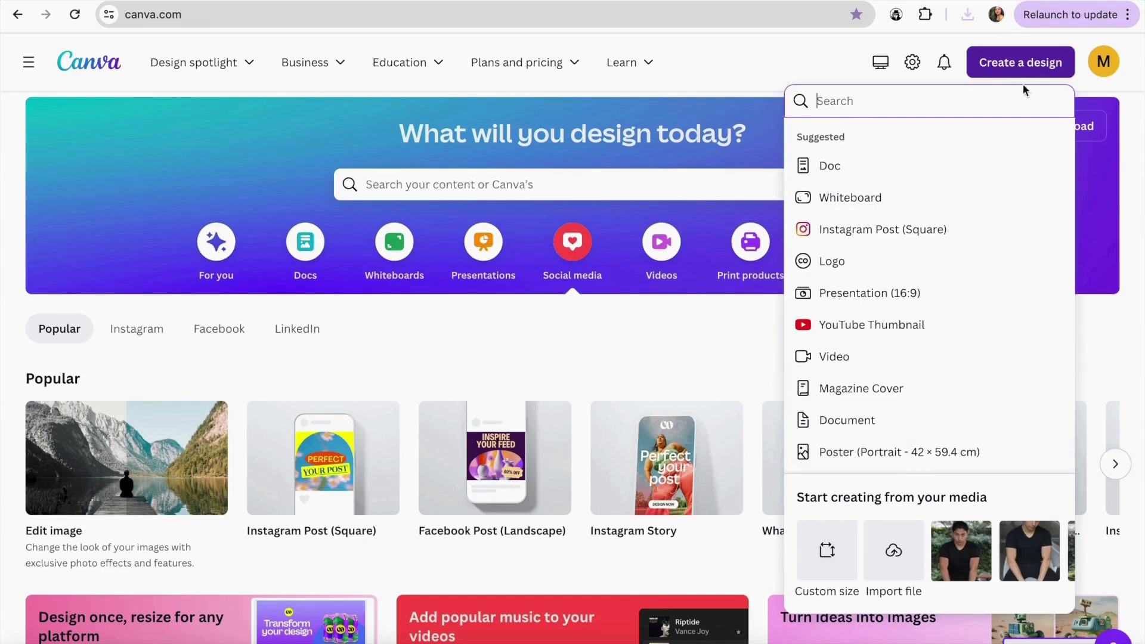
left_click(826, 548)
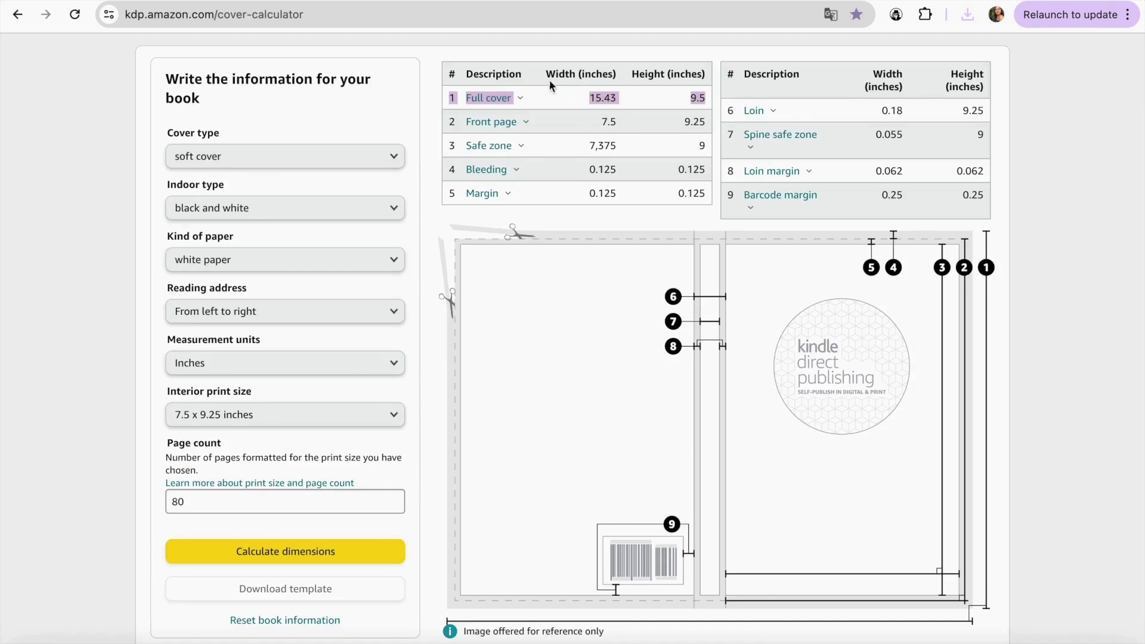
left_click_drag(545, 73, 610, 73)
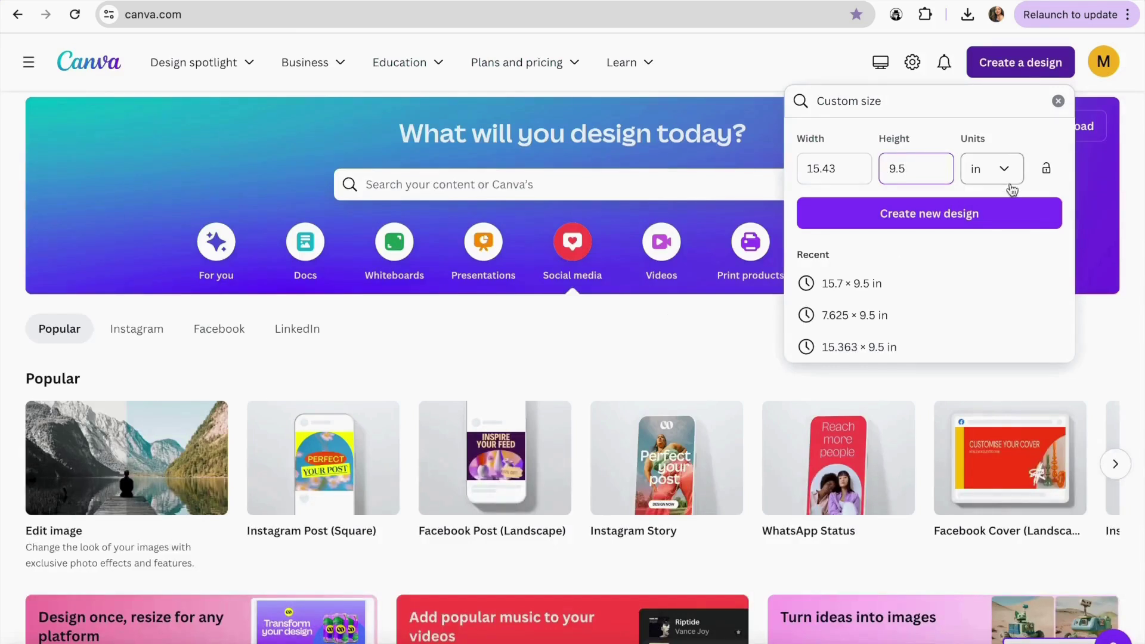
left_click(1008, 174)
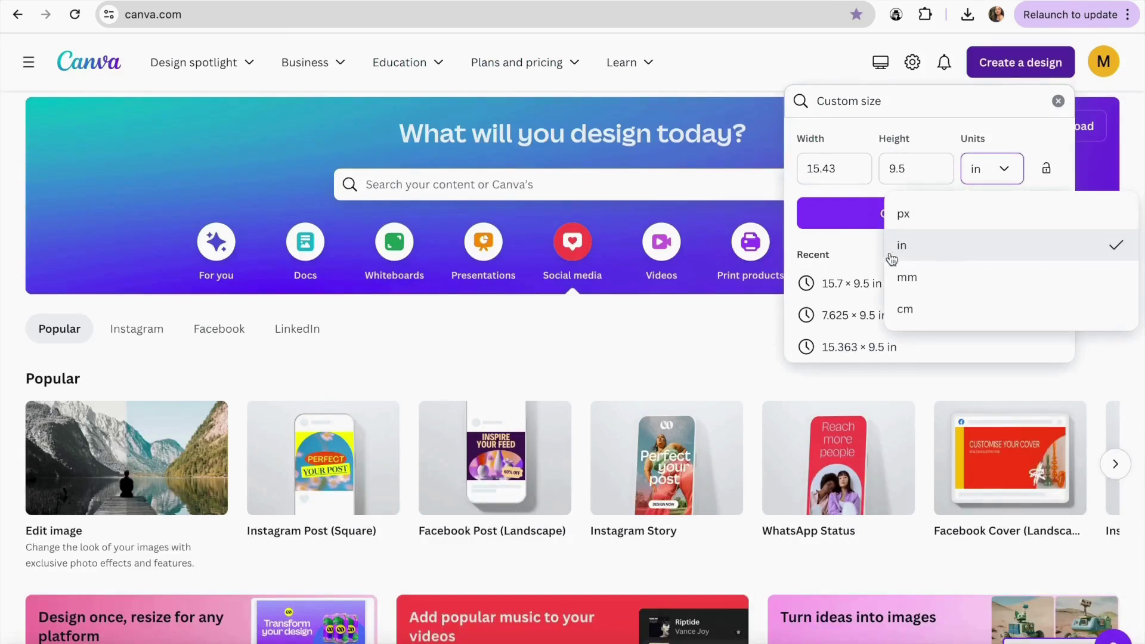
left_click(923, 249)
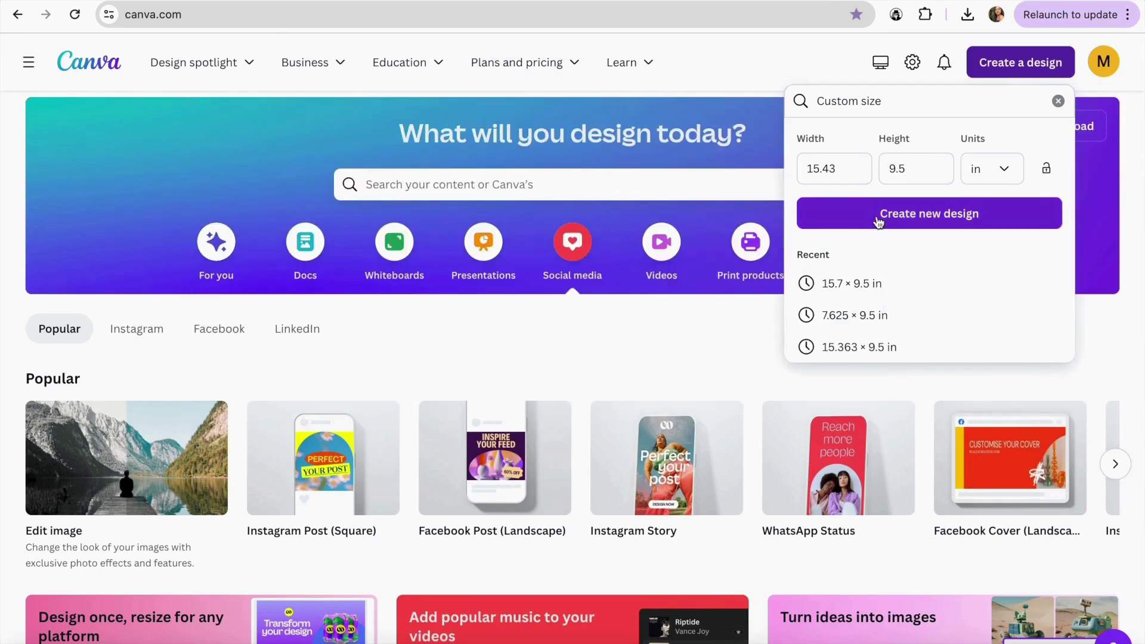
left_click(878, 220)
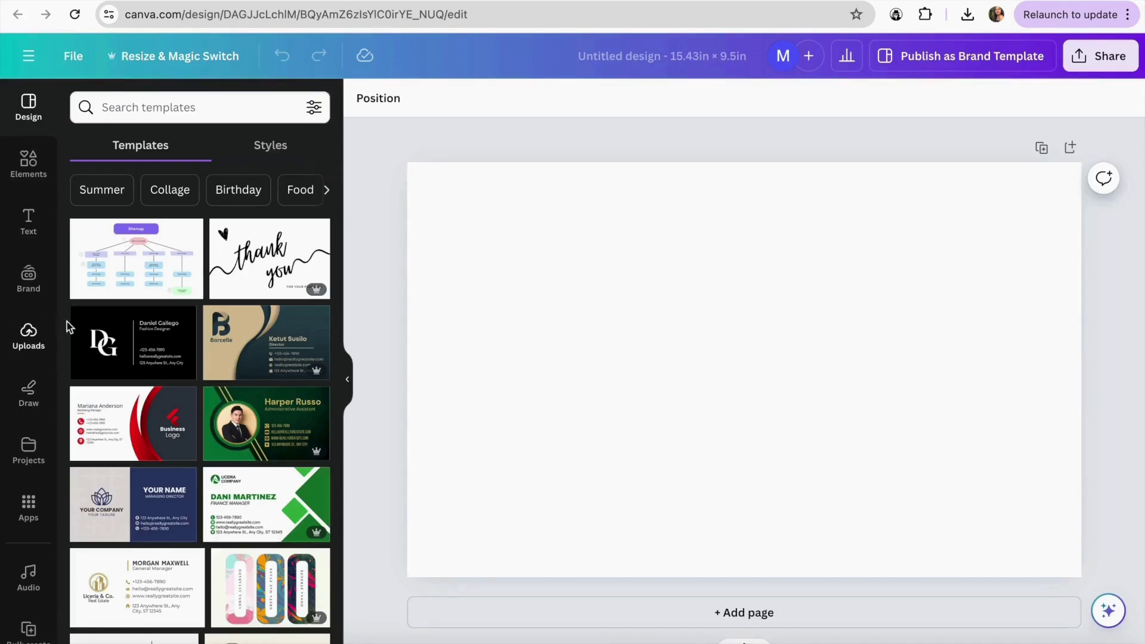
- Upload the cover template PAPERBACK_7.500x9.250_80_BW_WHITE_es_ES.png from the YOUTUBE folder to the design's uploads
left_click(26, 337)
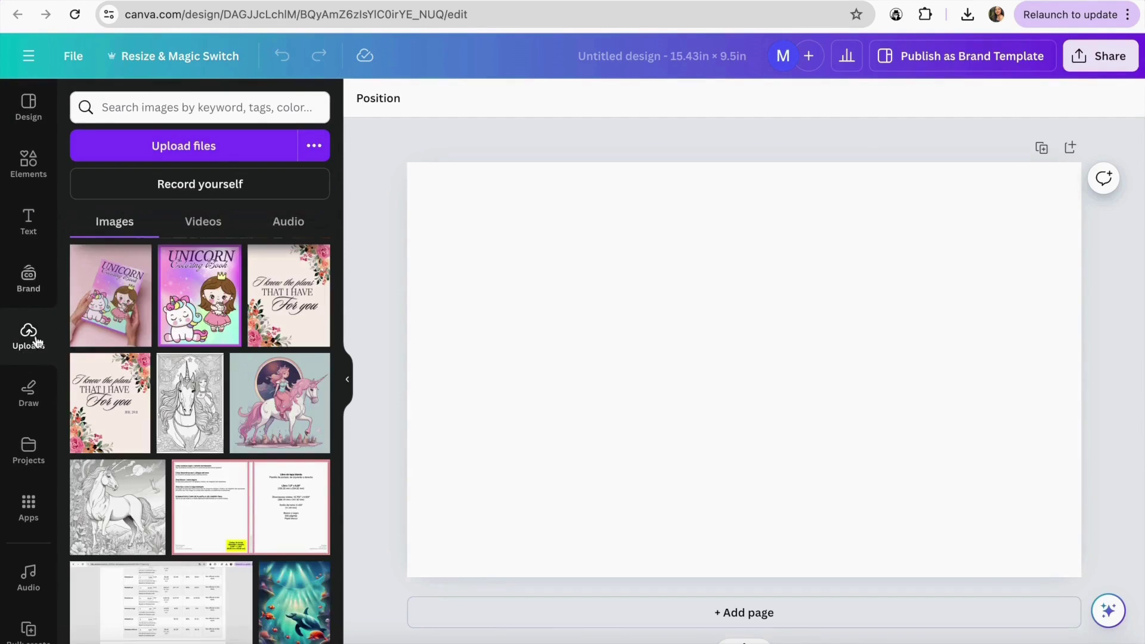
left_click(205, 150)
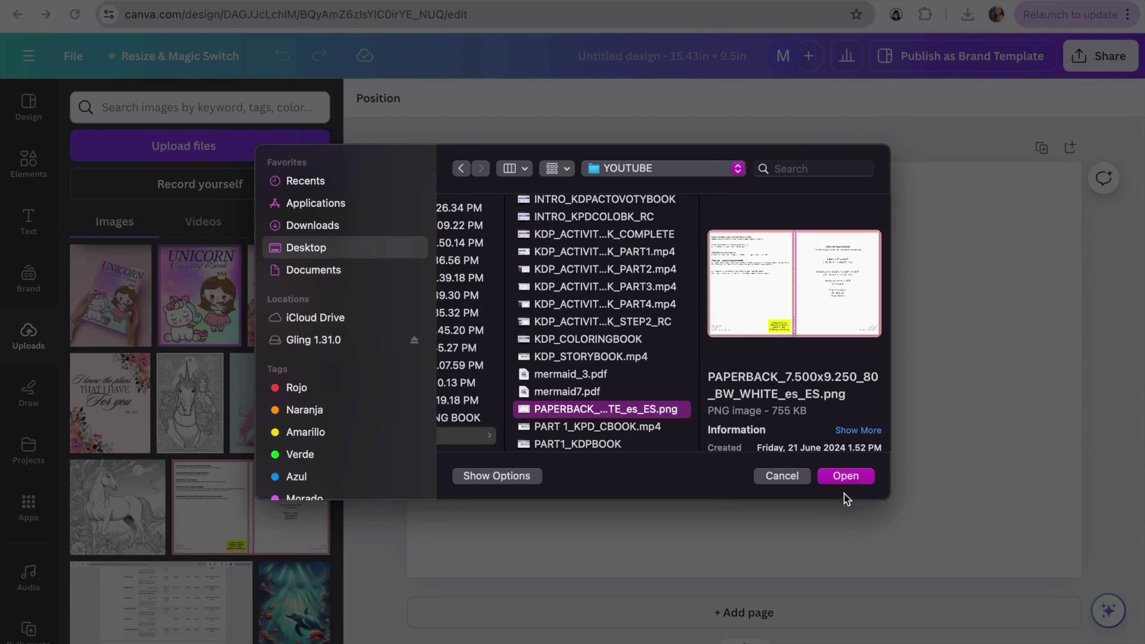
left_click(845, 475)
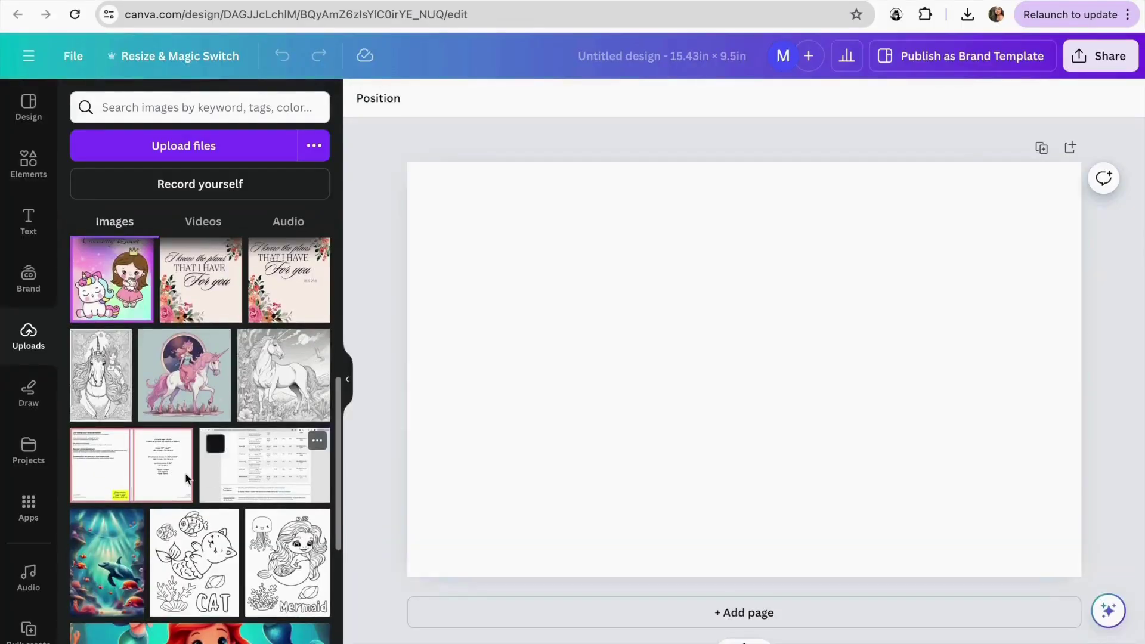
- Place the uploaded cover template on the blank page and enlarge it to fill the whole page
left_click(139, 480)
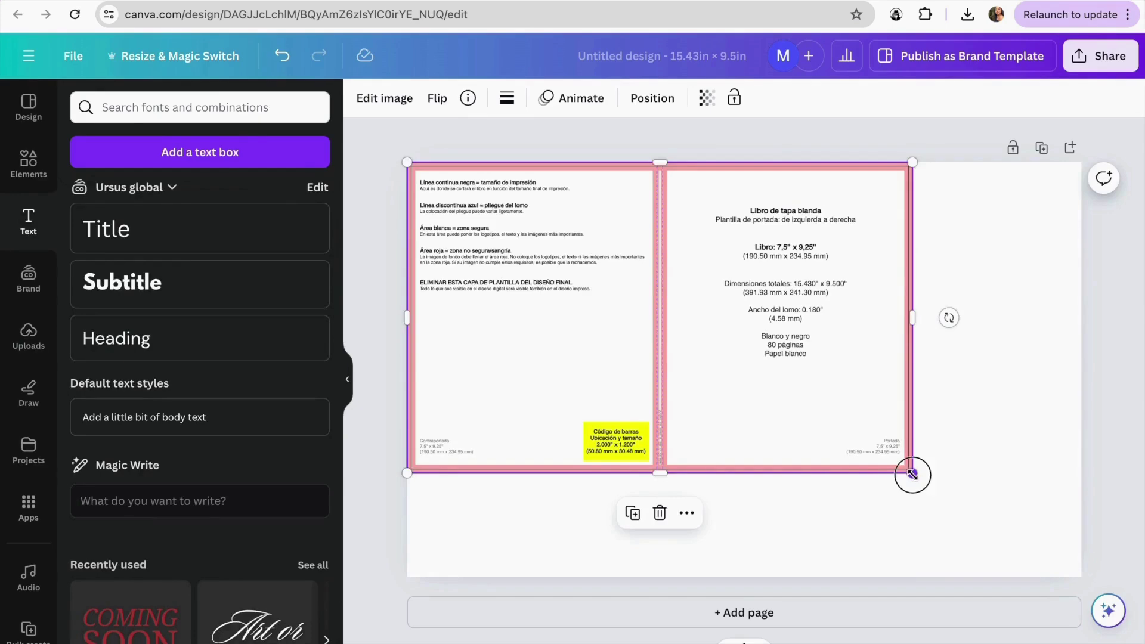
left_click_drag(911, 474, 1080, 578)
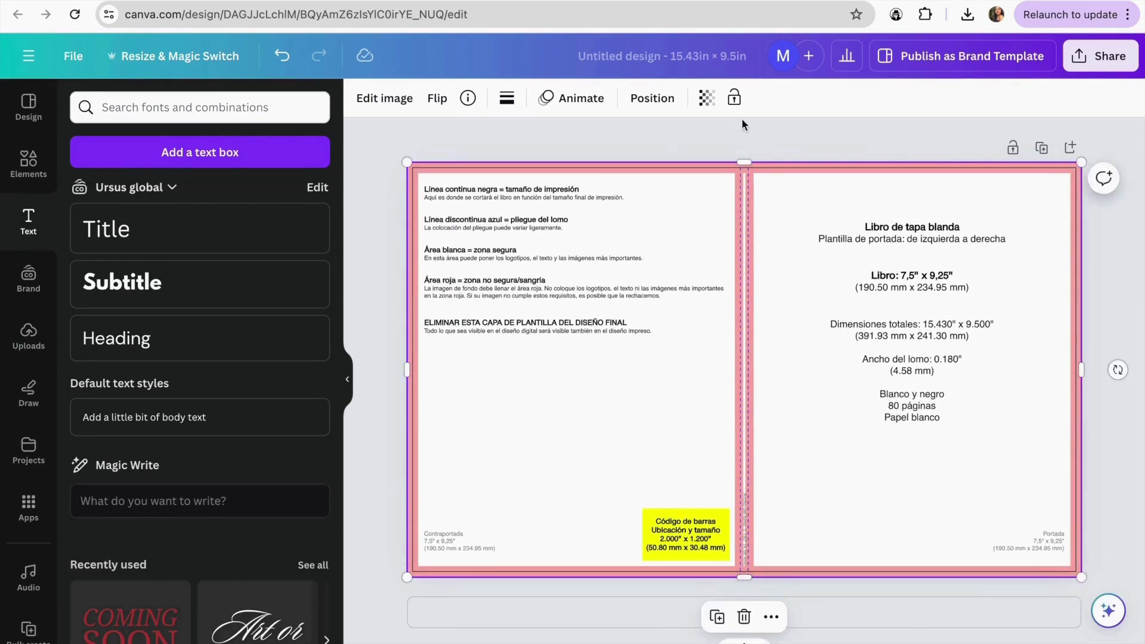
- Lock the full-page cover template image in place on the page
left_click(733, 97)
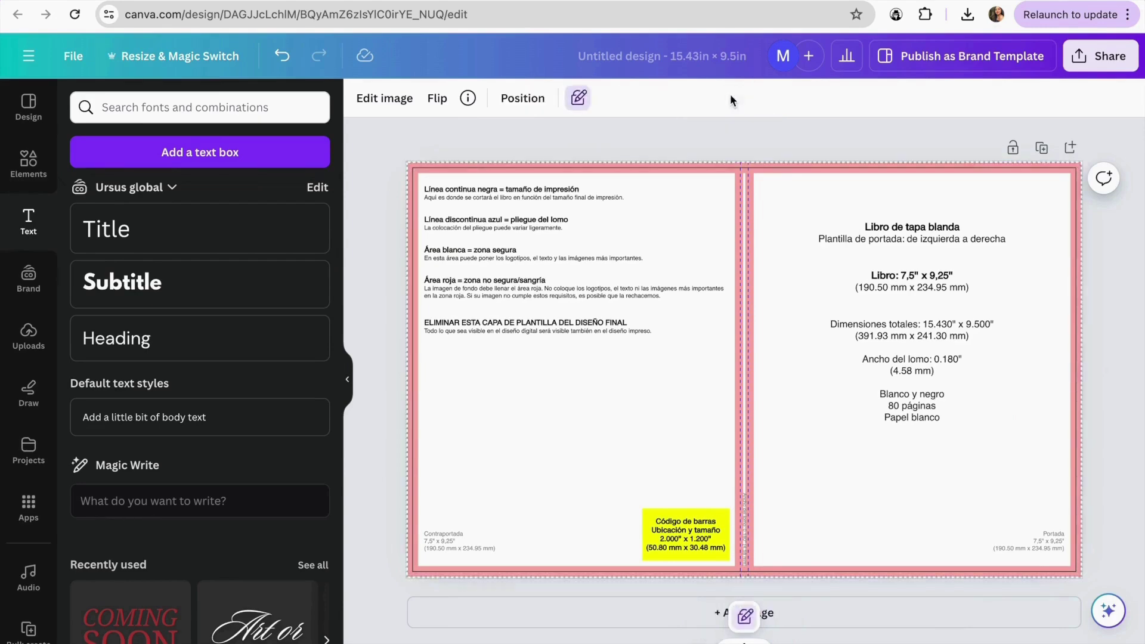
left_click(730, 132)
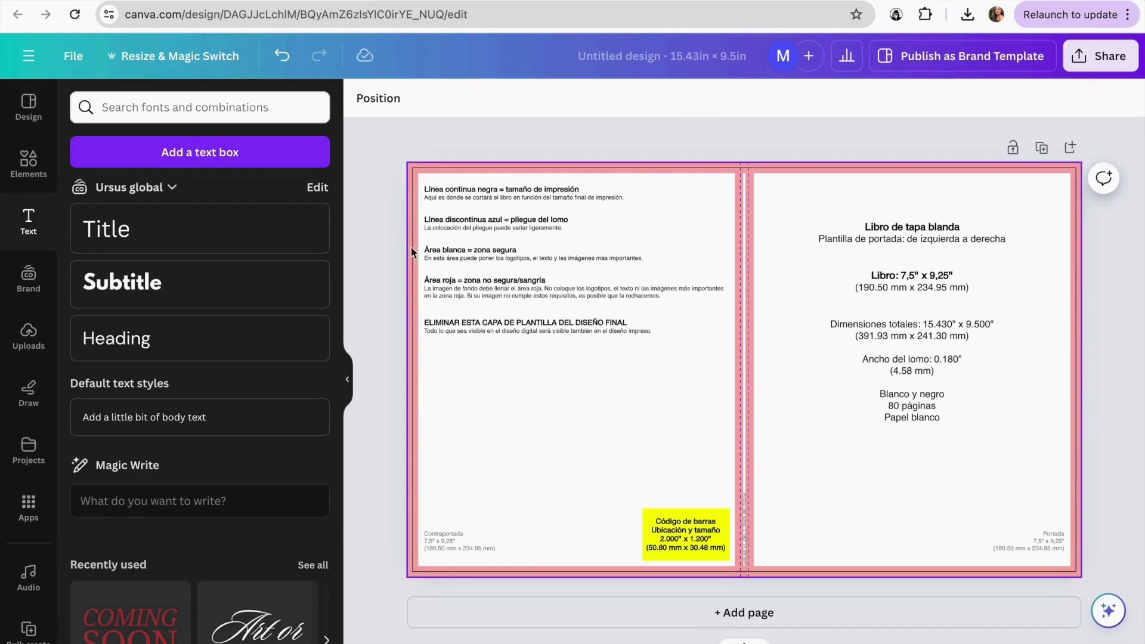
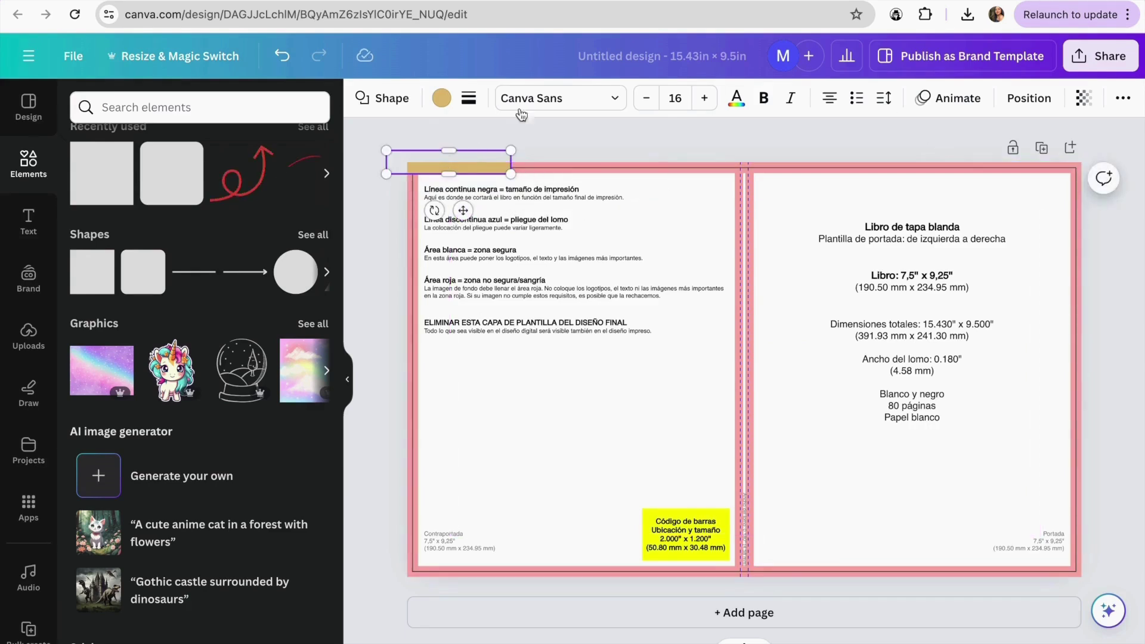
- Set the gold rectangle's transparency to 53, align it with the template's upper red margin and stretch it across the full cover width
left_click(1080, 99)
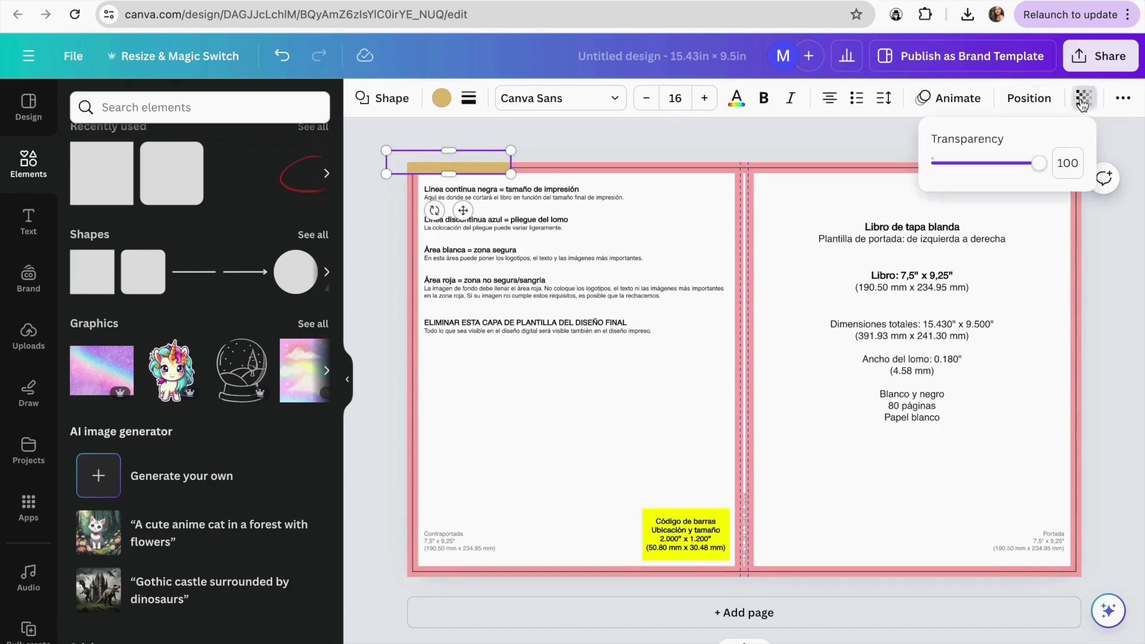
left_click_drag(1037, 164, 989, 169)
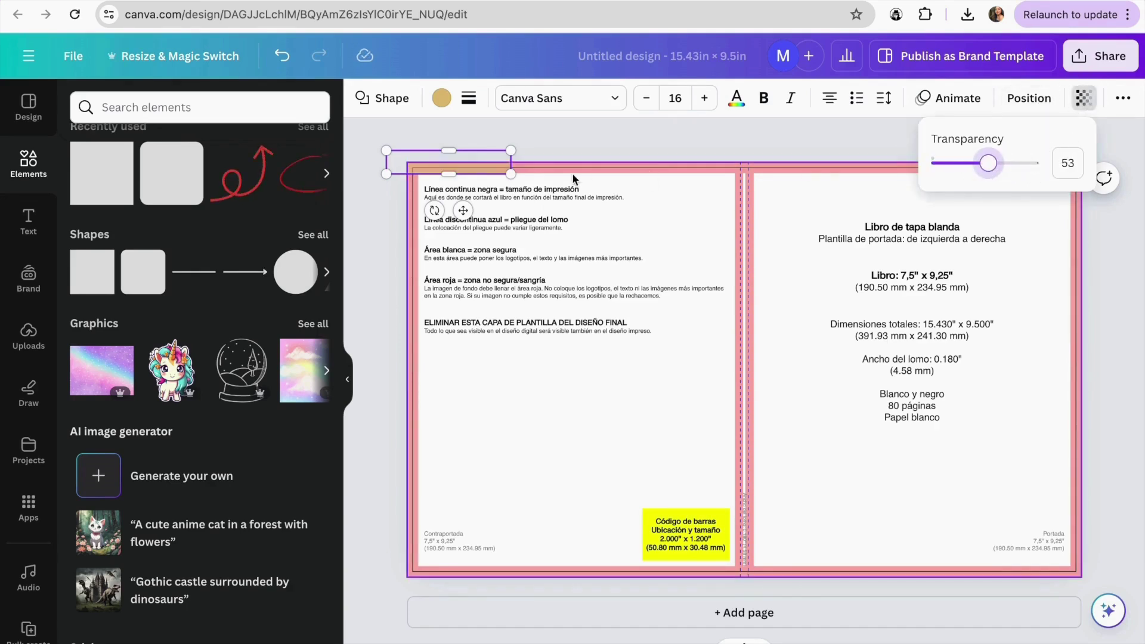
scroll(467, 173, "up", 5)
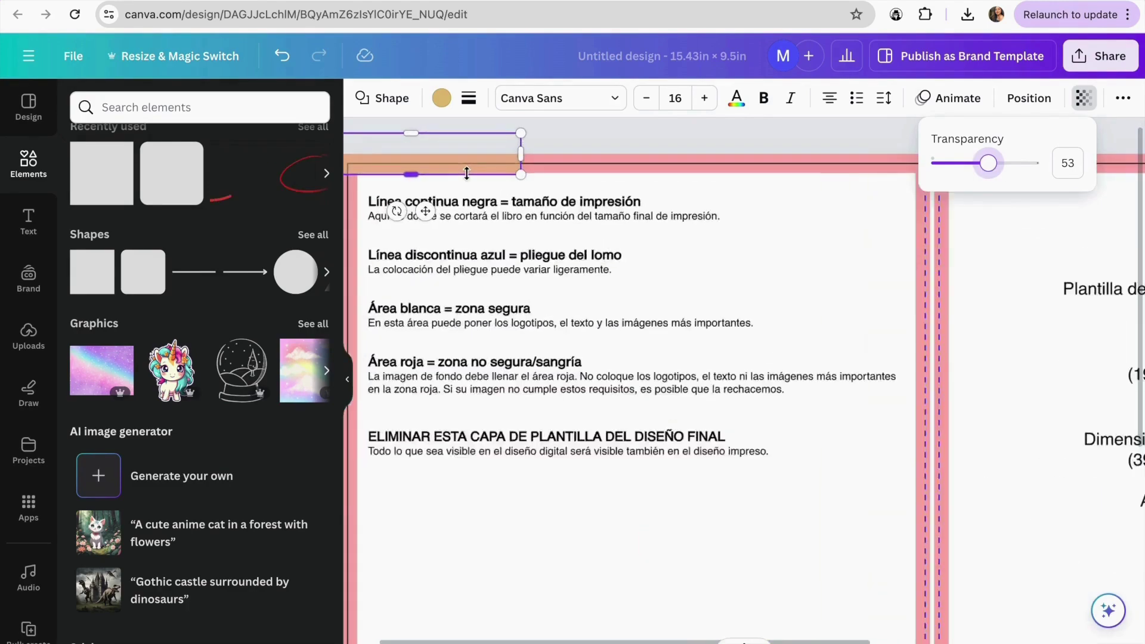
left_click_drag(481, 175, 484, 173)
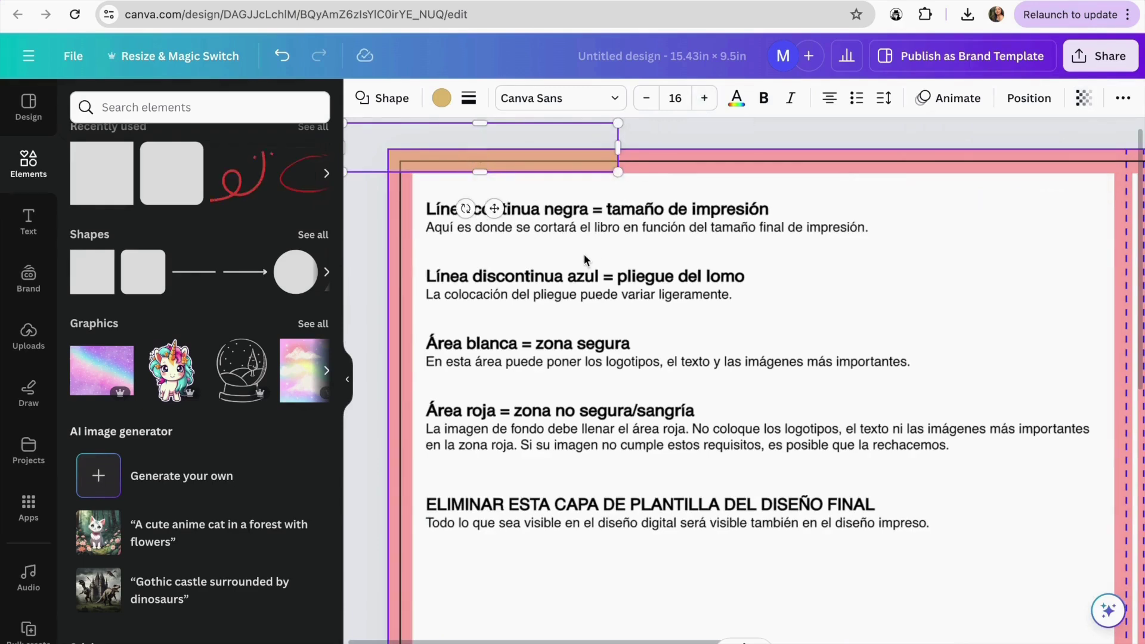
scroll(393, 179, "down", 5)
left_click_drag(511, 161, 1095, 160)
scroll(671, 322, "down", 3)
scroll(674, 313, "up", 3)
scroll(677, 307, "down", 2)
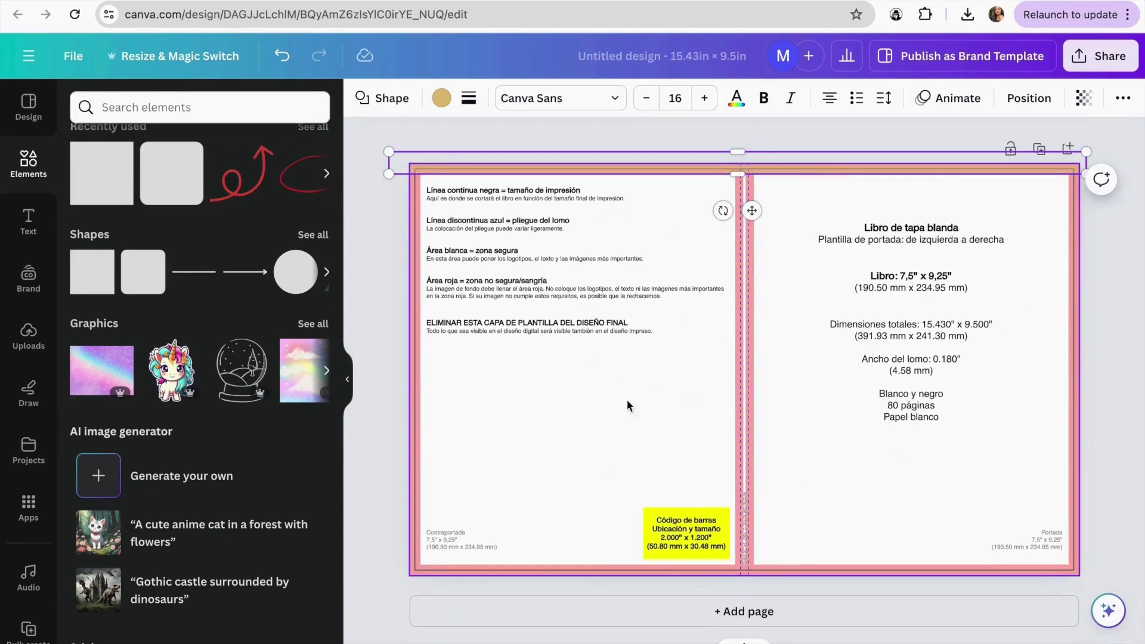
- Unlock the cover template image and delete it, keeping only the gold bars on the page
left_click(630, 258)
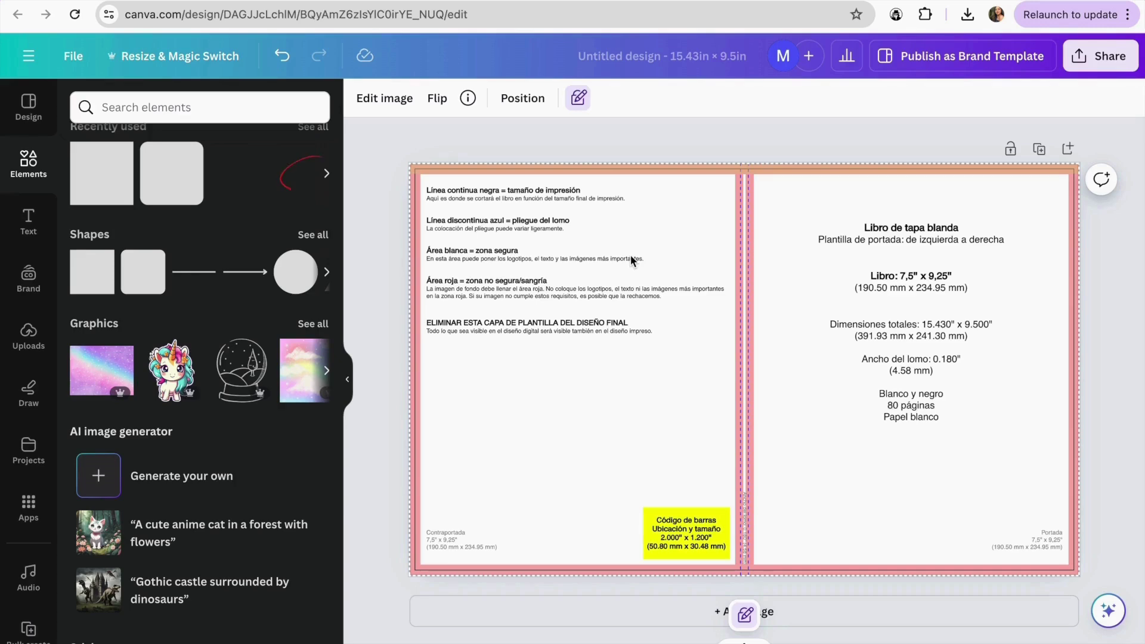
key("ctrl+z")
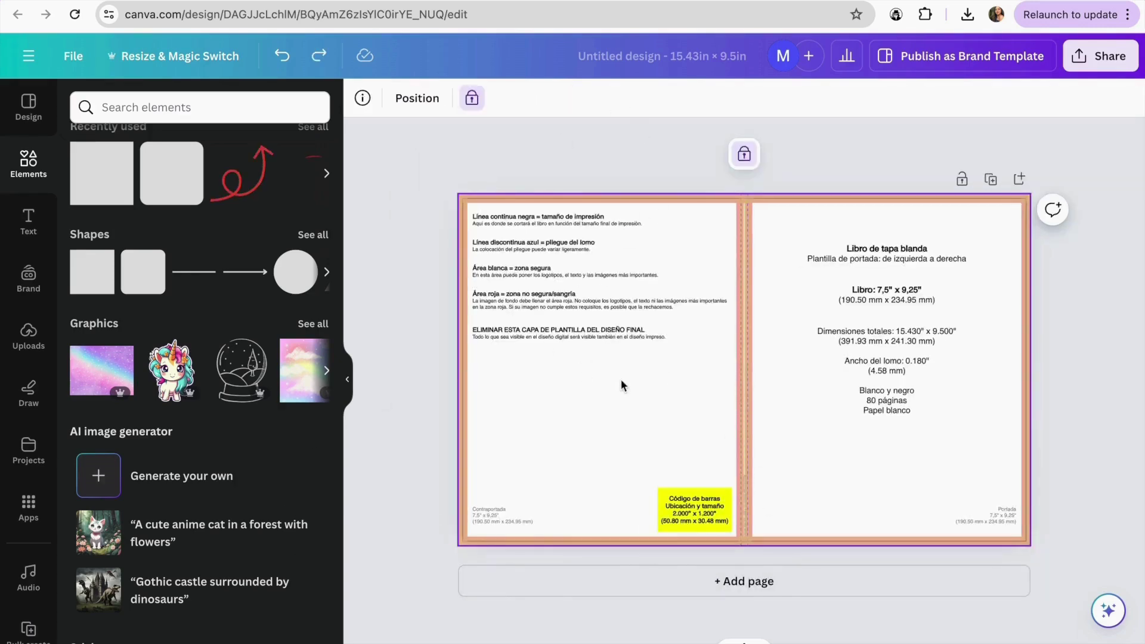
left_click(744, 154)
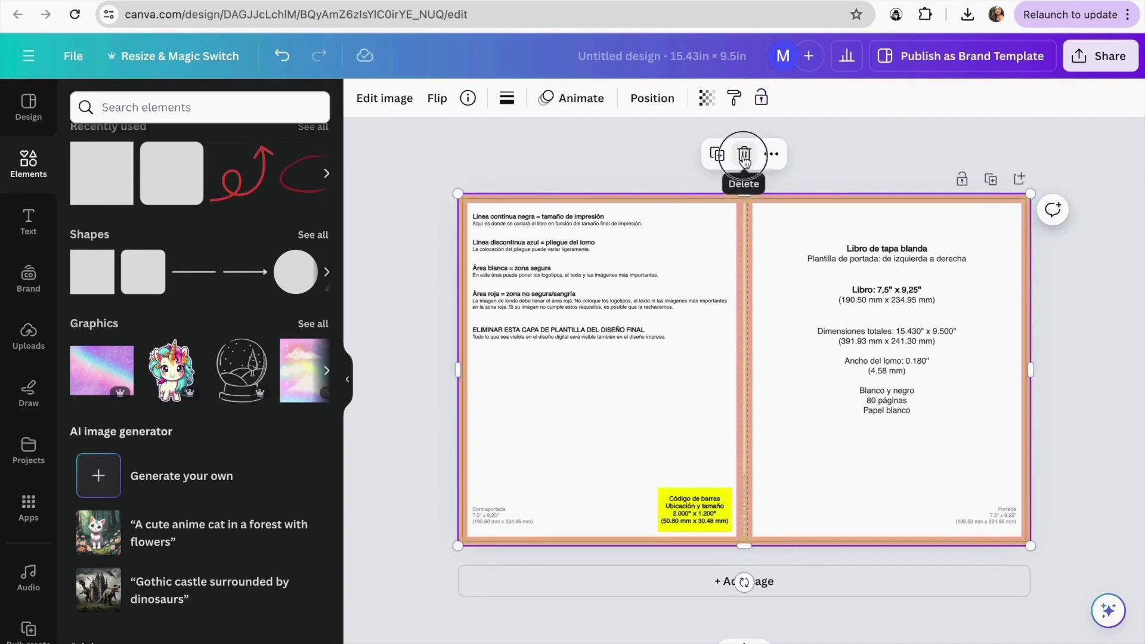
left_click(744, 155)
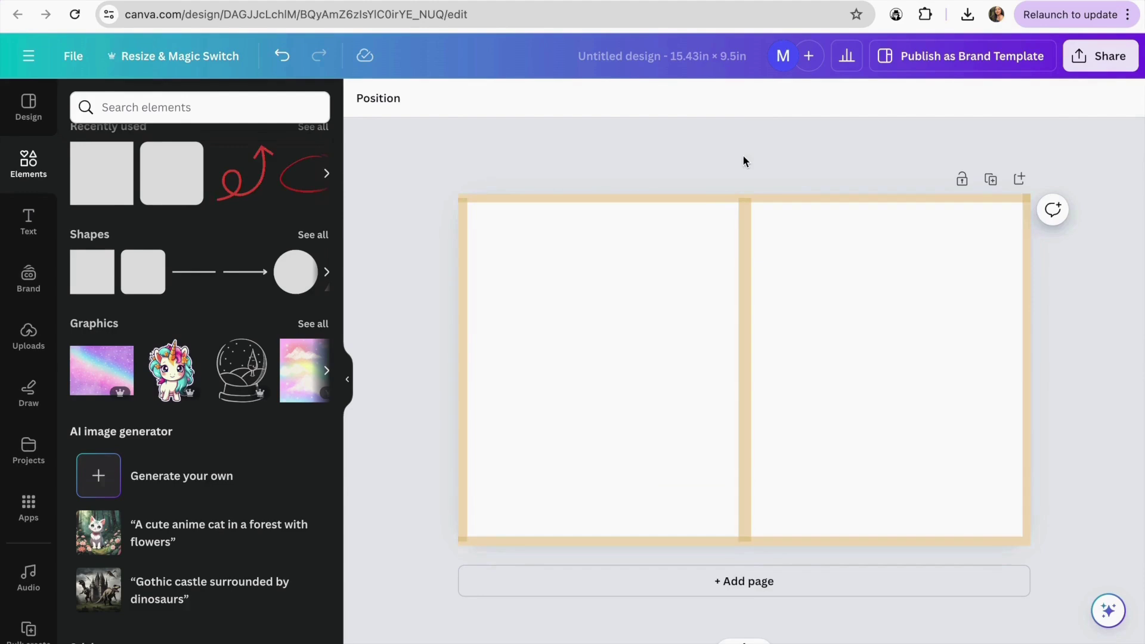
- Set the transparency of the gold border and spine bars back to 100
left_click(581, 195)
left_click(1079, 100)
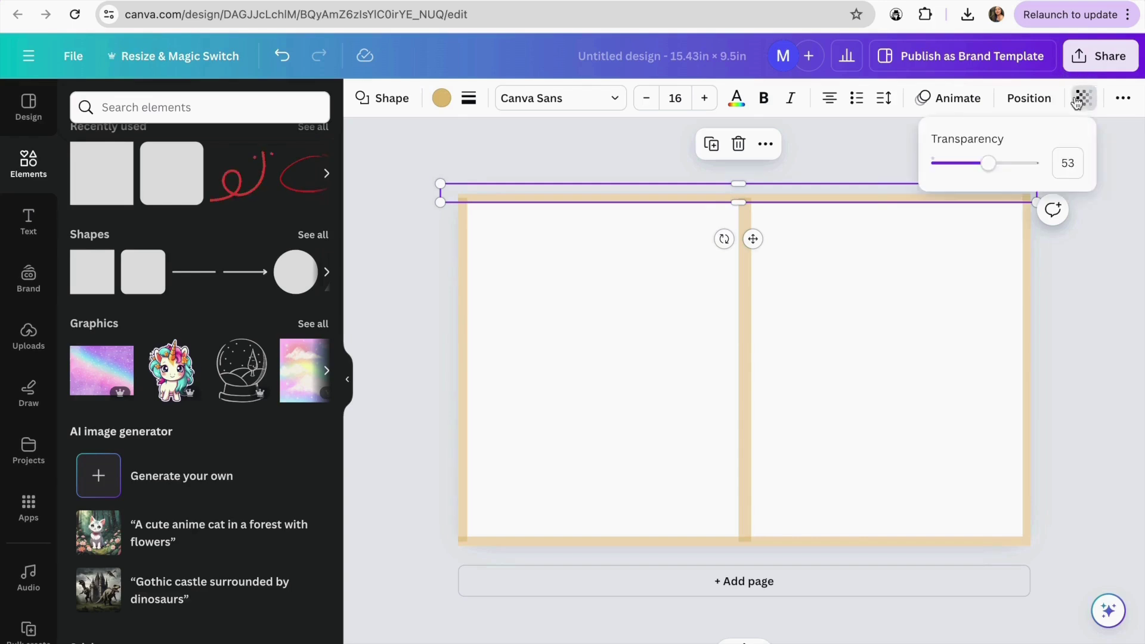
left_click_drag(993, 158, 1044, 162)
left_click(450, 246)
left_click(1084, 98)
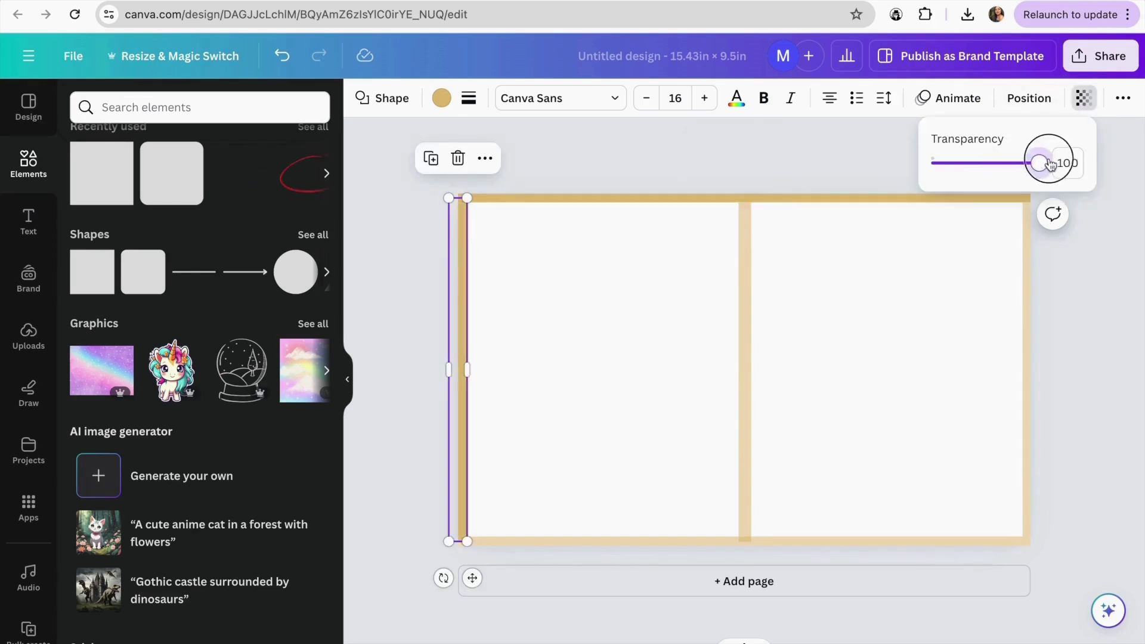
left_click(761, 286)
left_click(606, 316)
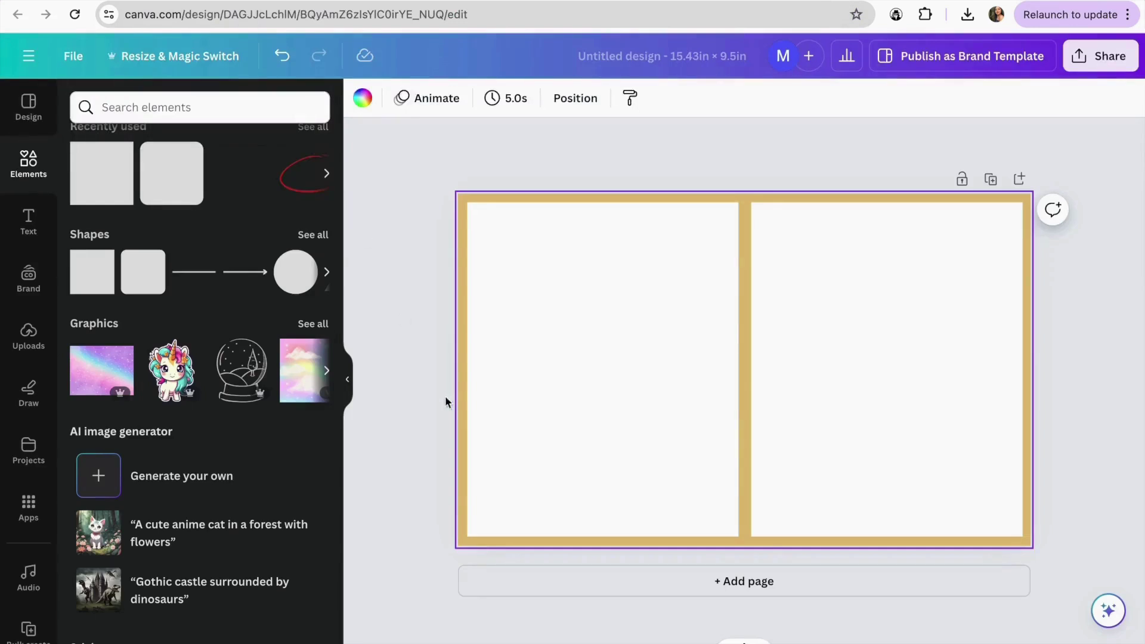
left_click(392, 374)
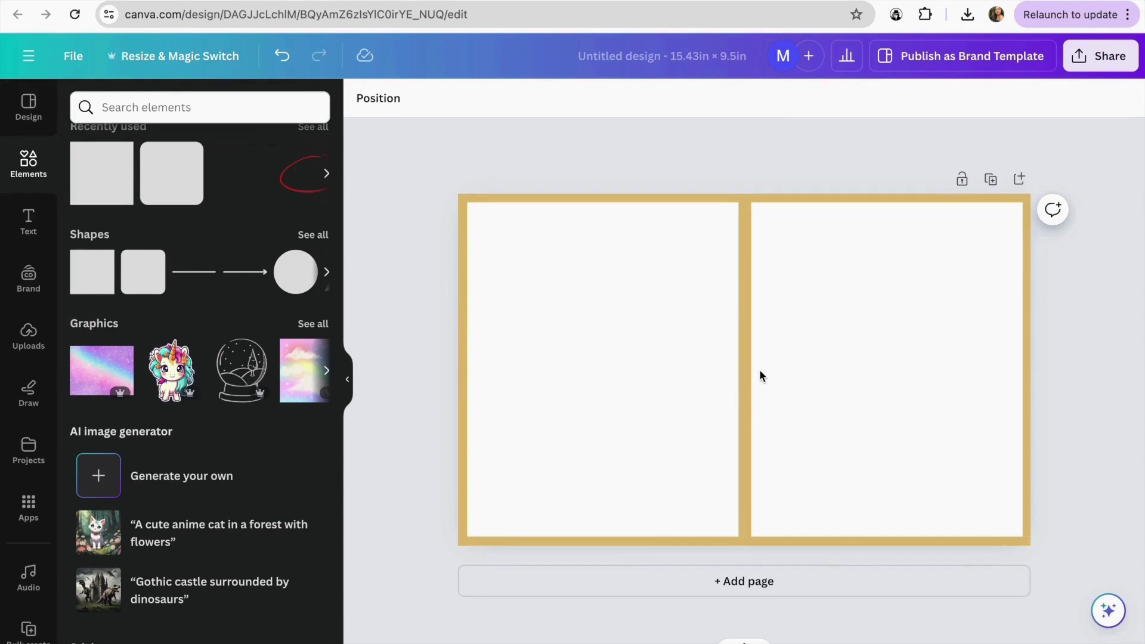
left_click(541, 364)
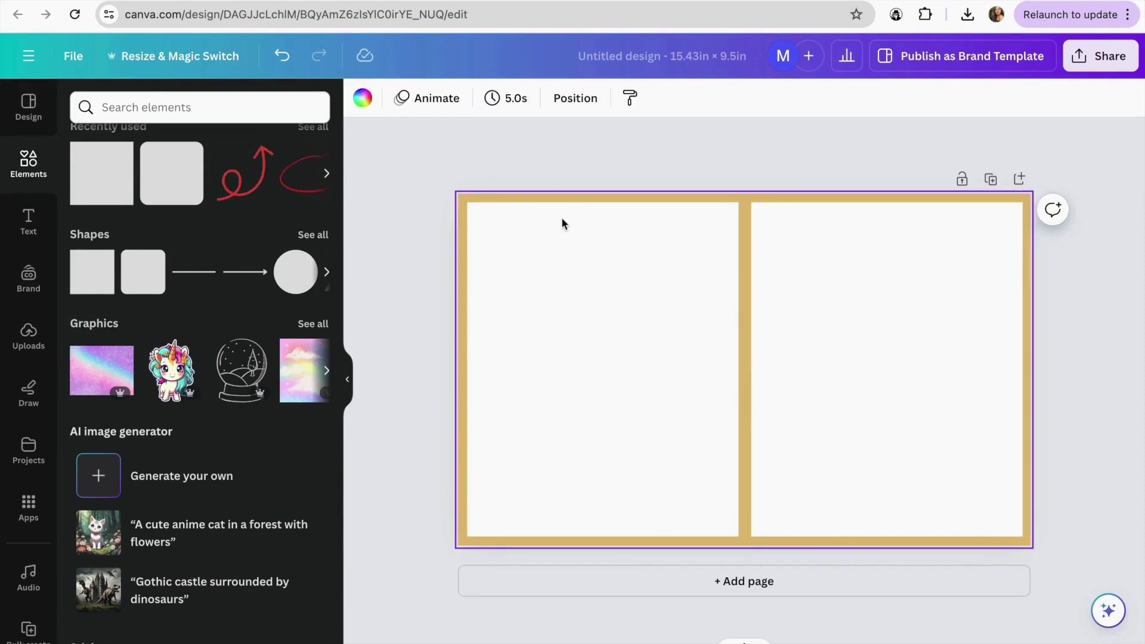
- Recolour the upper gold bar with the default solid purple and apply that colour change to all the gold bars
left_click(544, 199)
left_click(441, 99)
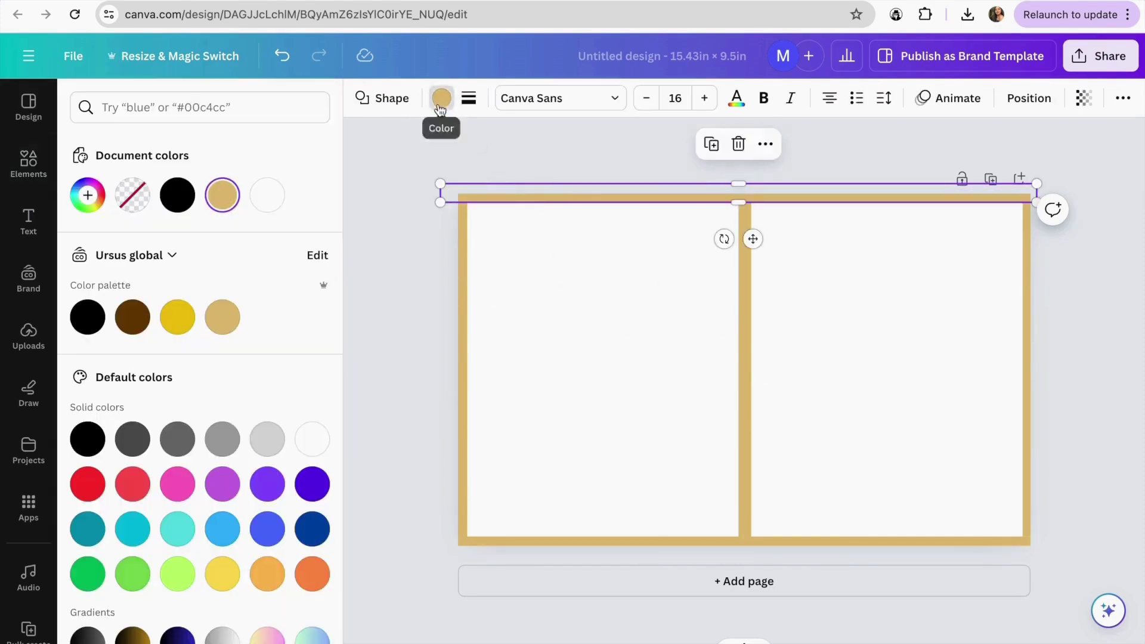
scroll(170, 477, "down", 1)
left_click(223, 428)
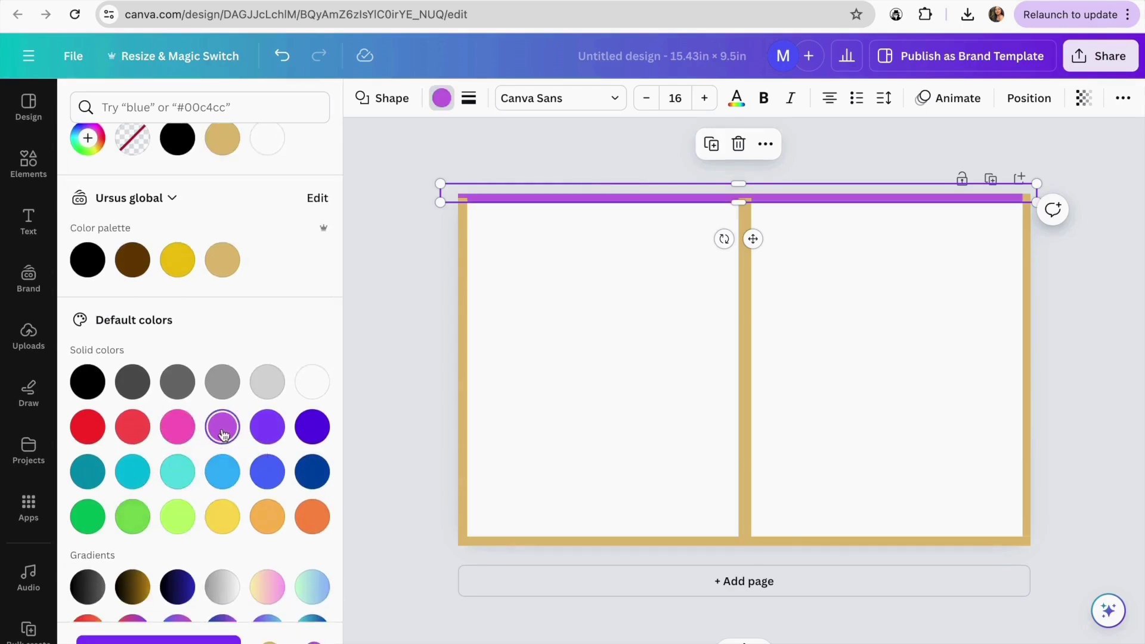
left_click(160, 641)
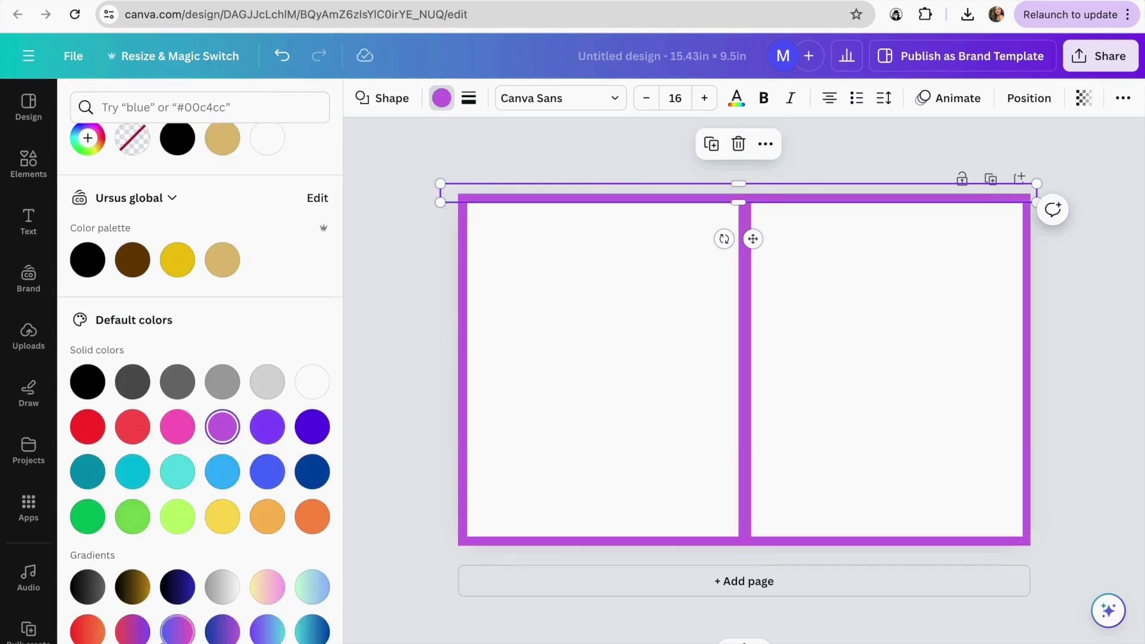
left_click(409, 370)
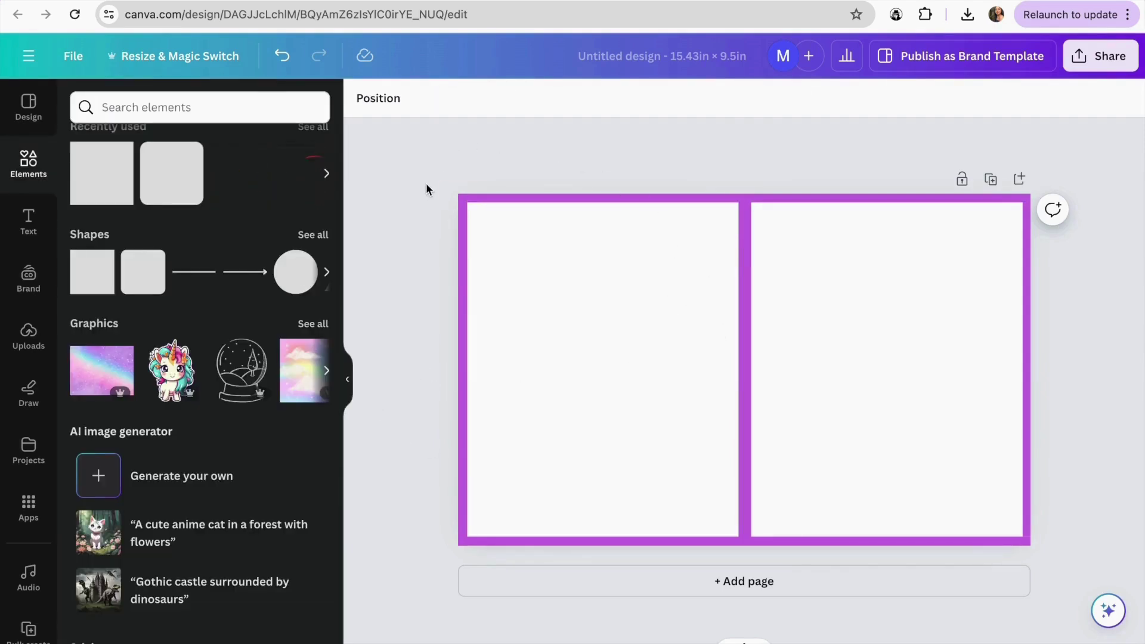
- Select all the purple border and spine bars together and lock them
left_click_drag(429, 173, 1050, 543)
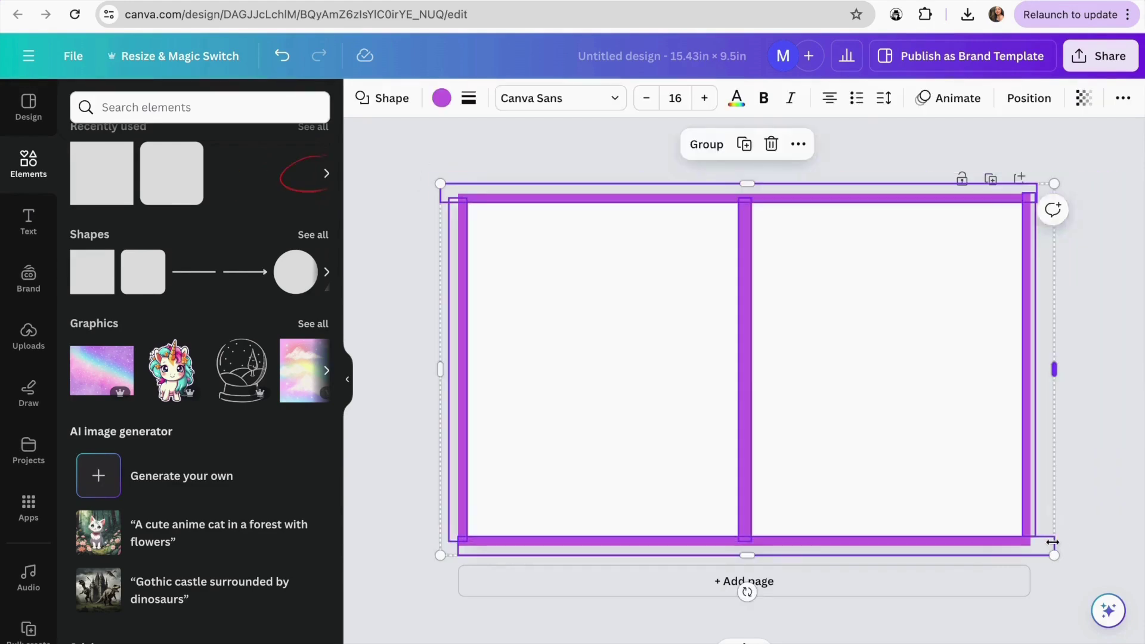
left_click(1123, 99)
left_click(1113, 137)
left_click(1114, 143)
- Search the elements for unicorn photos and show more images like "Unicorn background with rainbow mesh"
left_click(199, 107)
key("Escape")
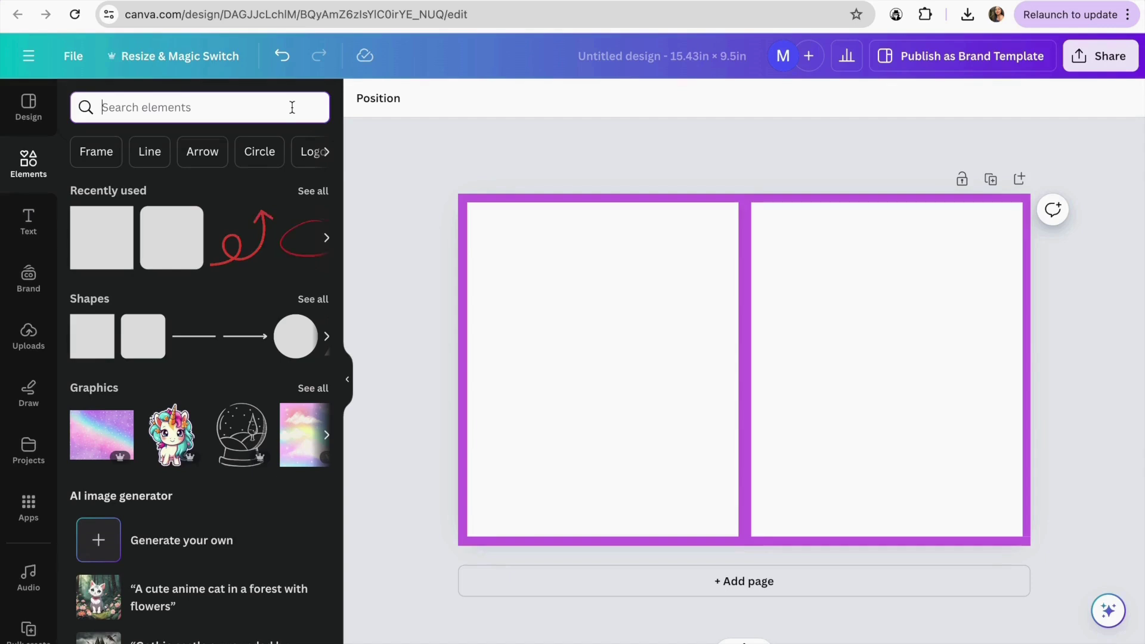
type("unic")
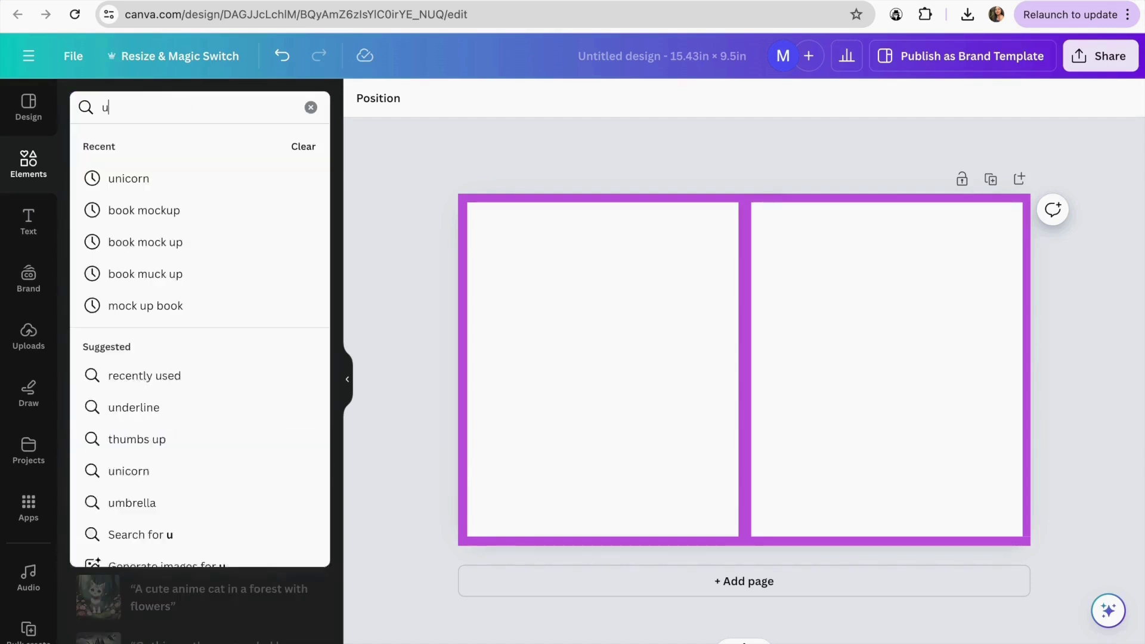
left_click(180, 187)
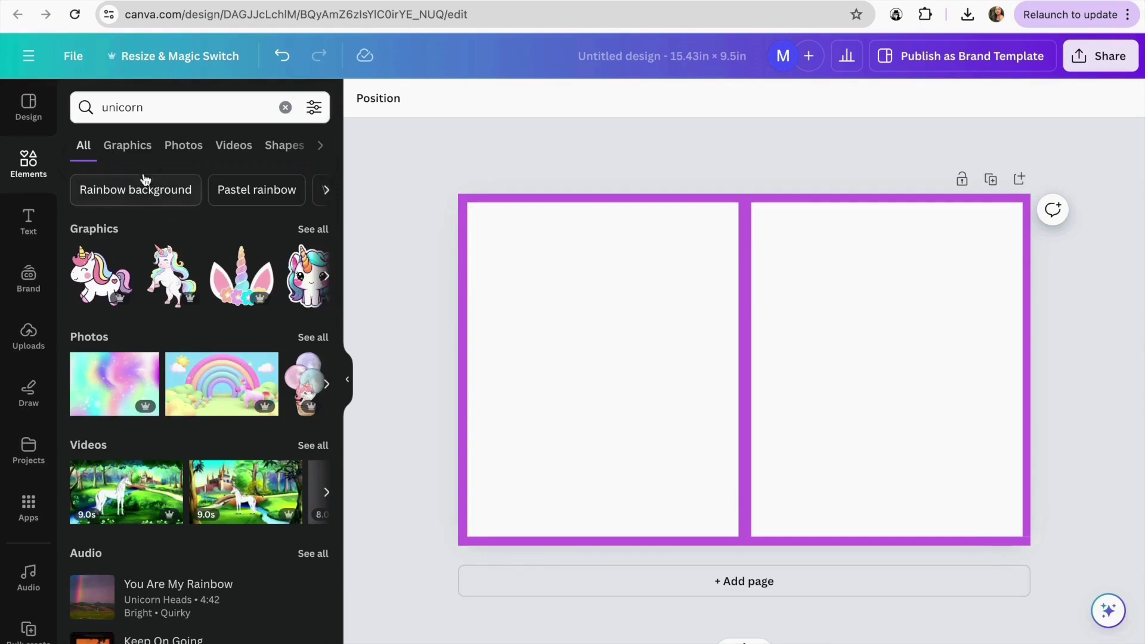
left_click(186, 150)
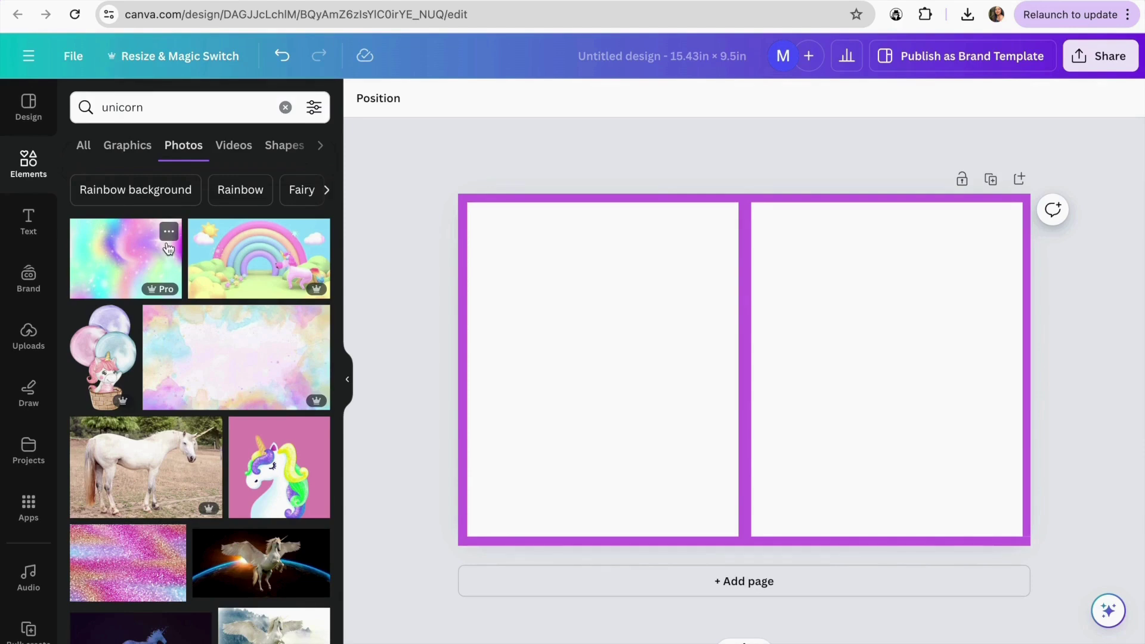
left_click(169, 236)
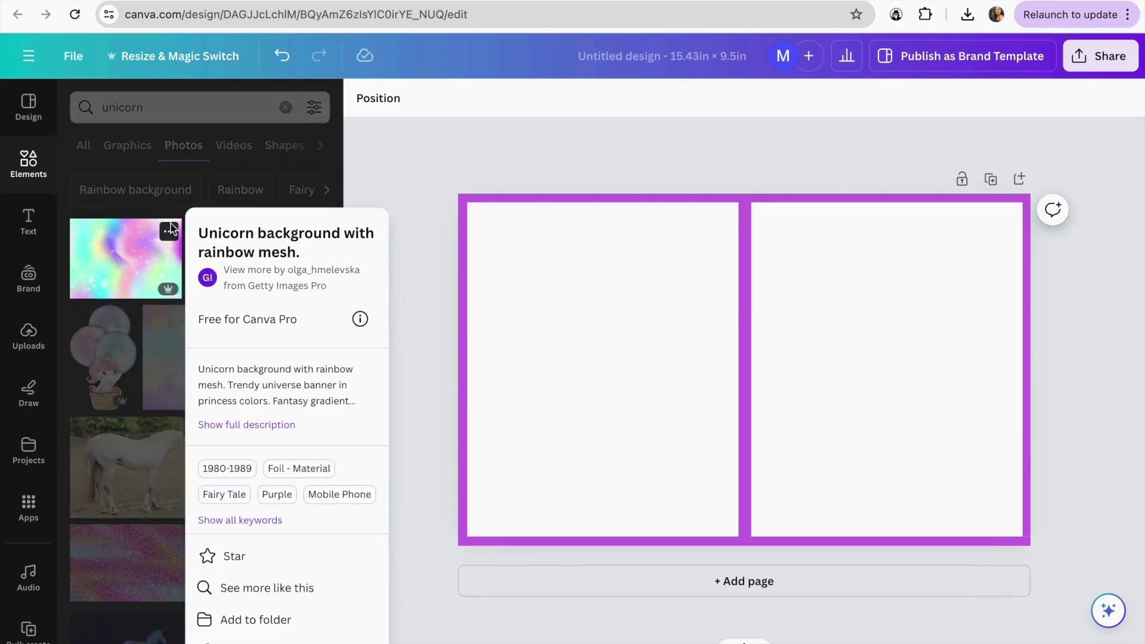
left_click(265, 591)
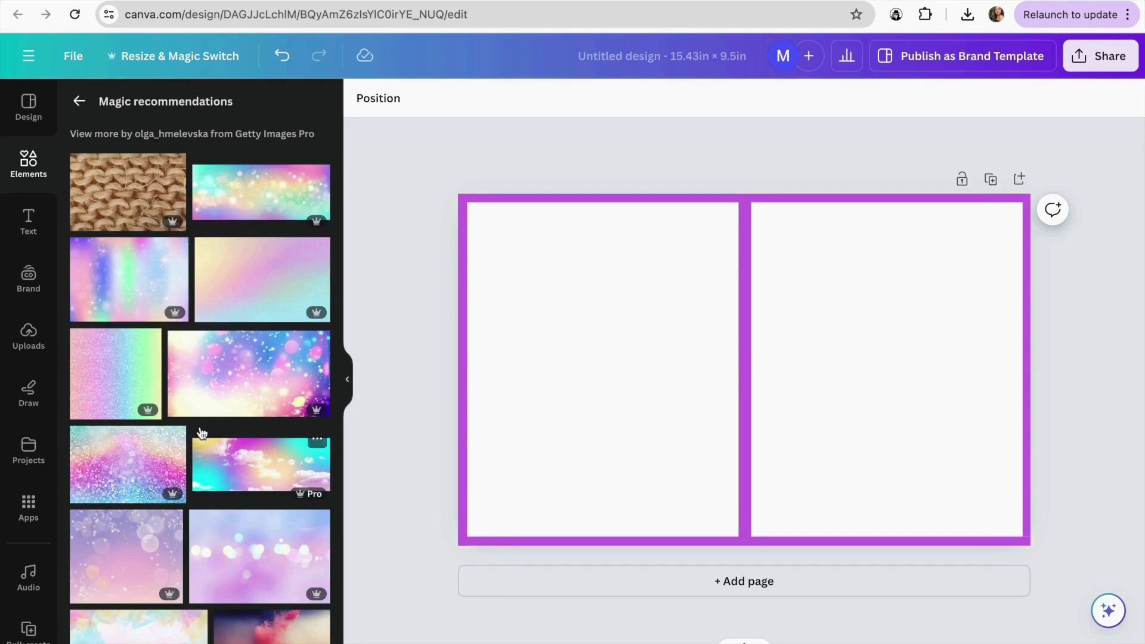
- Add the pastel image with blurred blue and green stripes and sparkles, and set it as the page background
scroll(201, 434, "down", 3)
scroll(202, 434, "down", 6)
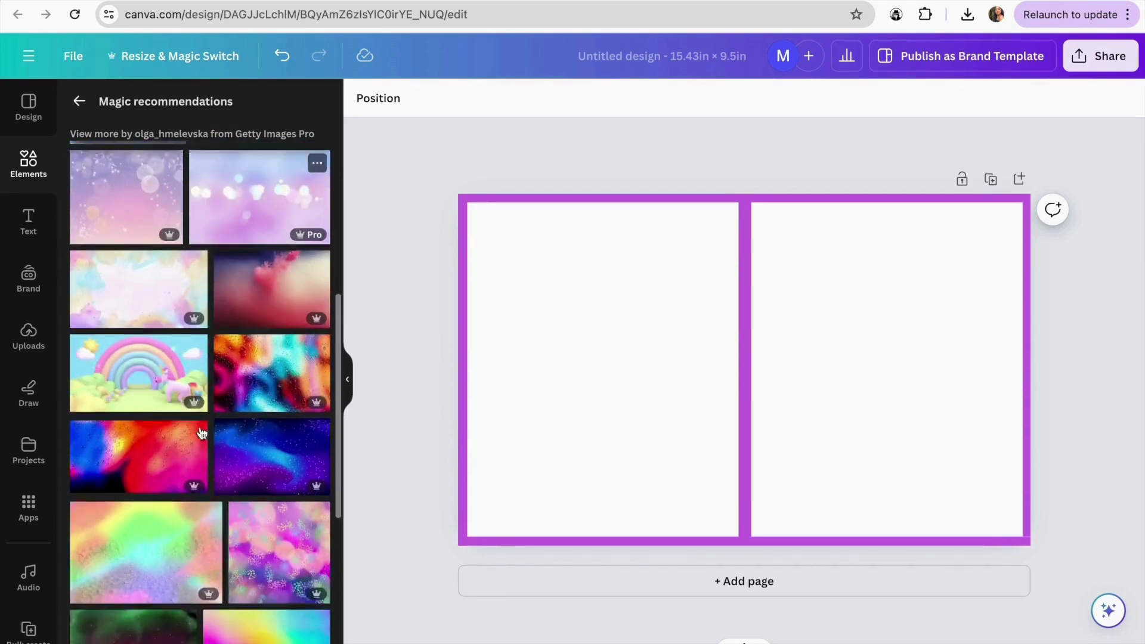
left_click(202, 433)
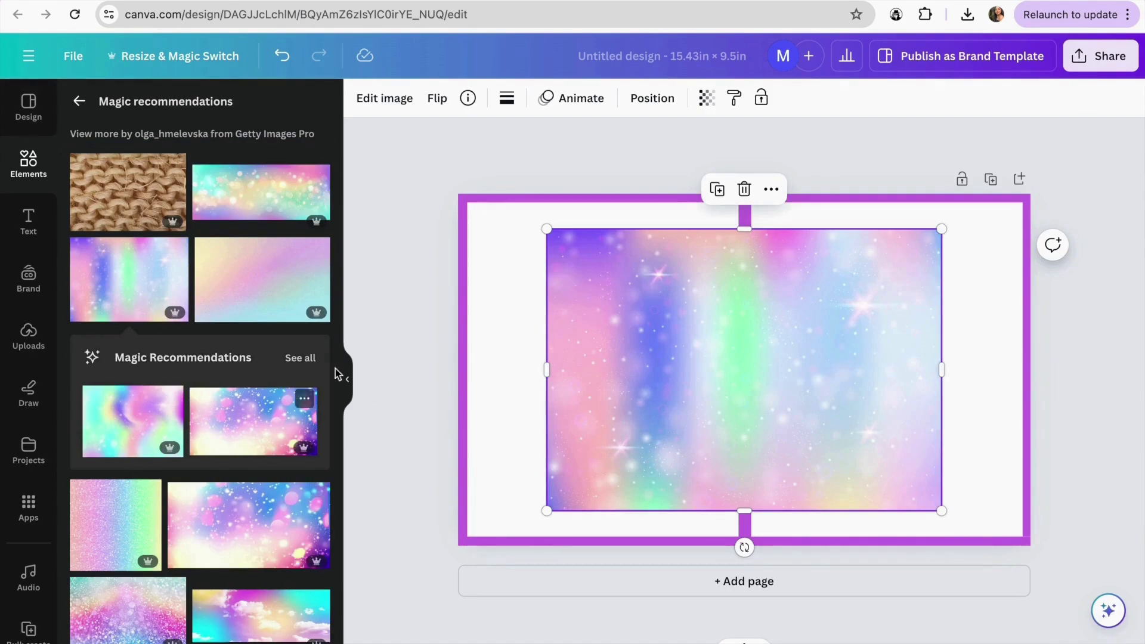
left_click(771, 189)
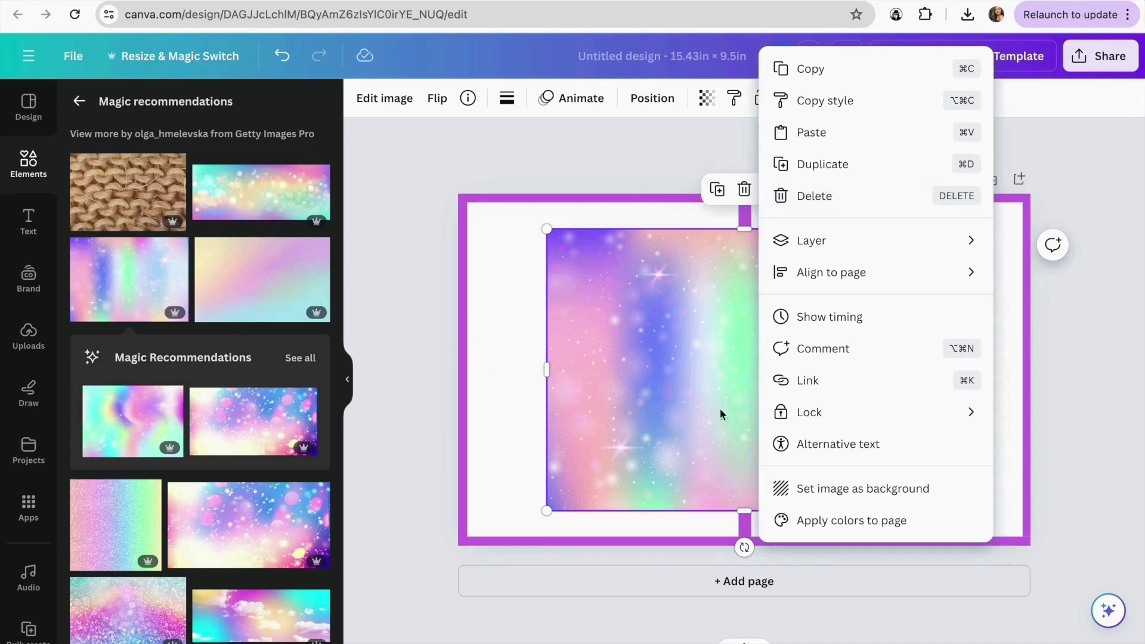
left_click(493, 332)
left_click(716, 332)
right_click(762, 239)
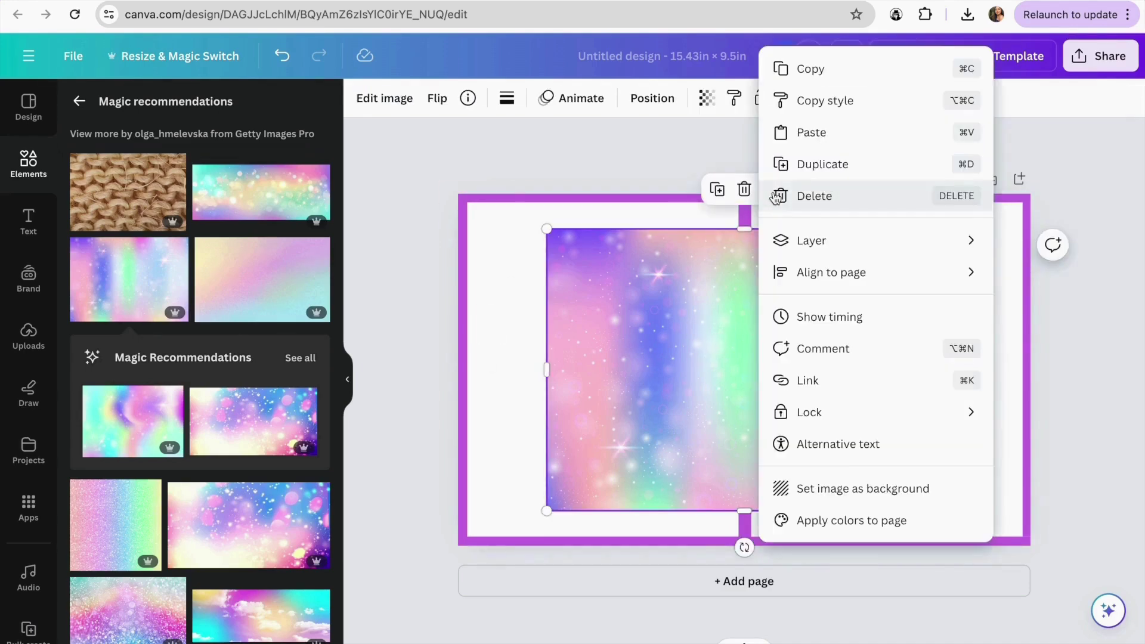
left_click(837, 486)
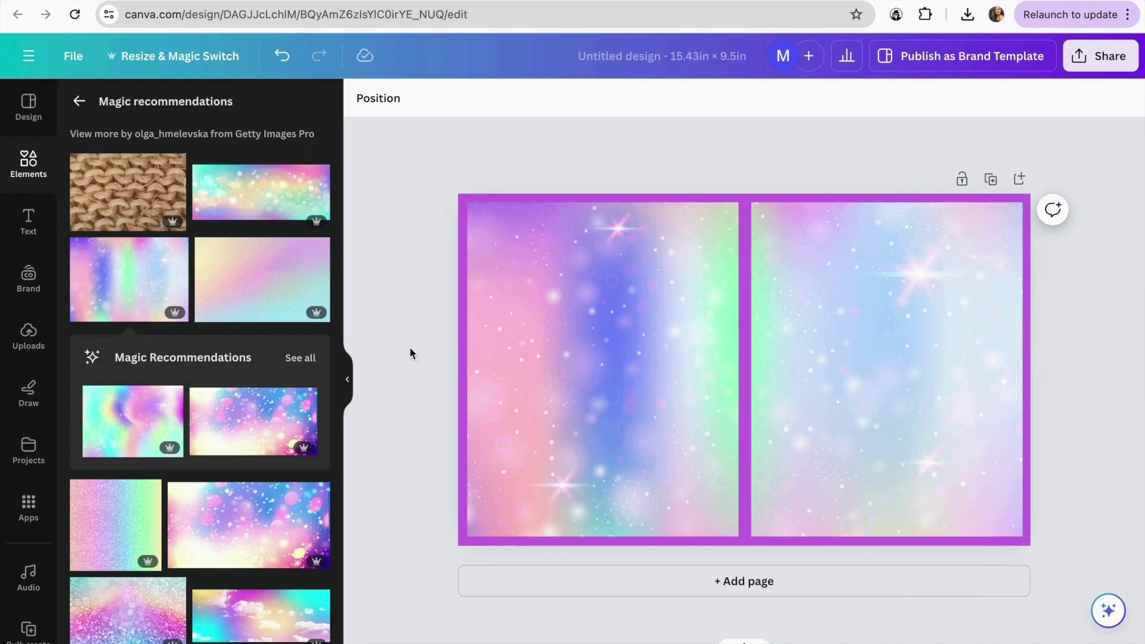
- Browse the unicorn graphics and show more images like "Unicorn rainbow kawaii cartoon"
left_click(80, 101)
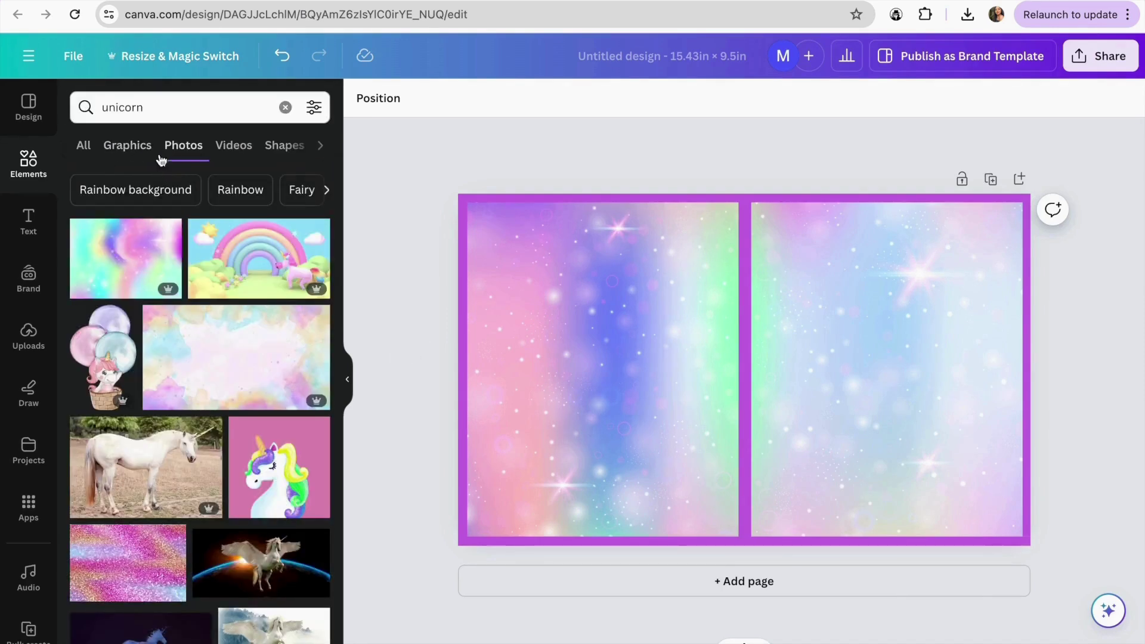
left_click(128, 146)
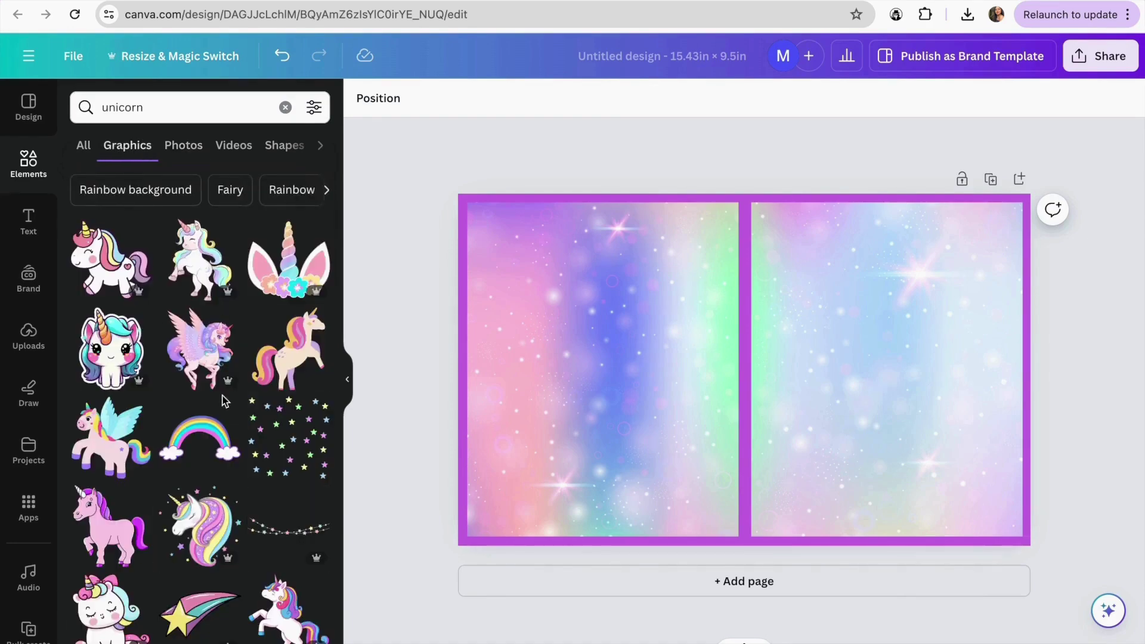
scroll(227, 480, "down", 2)
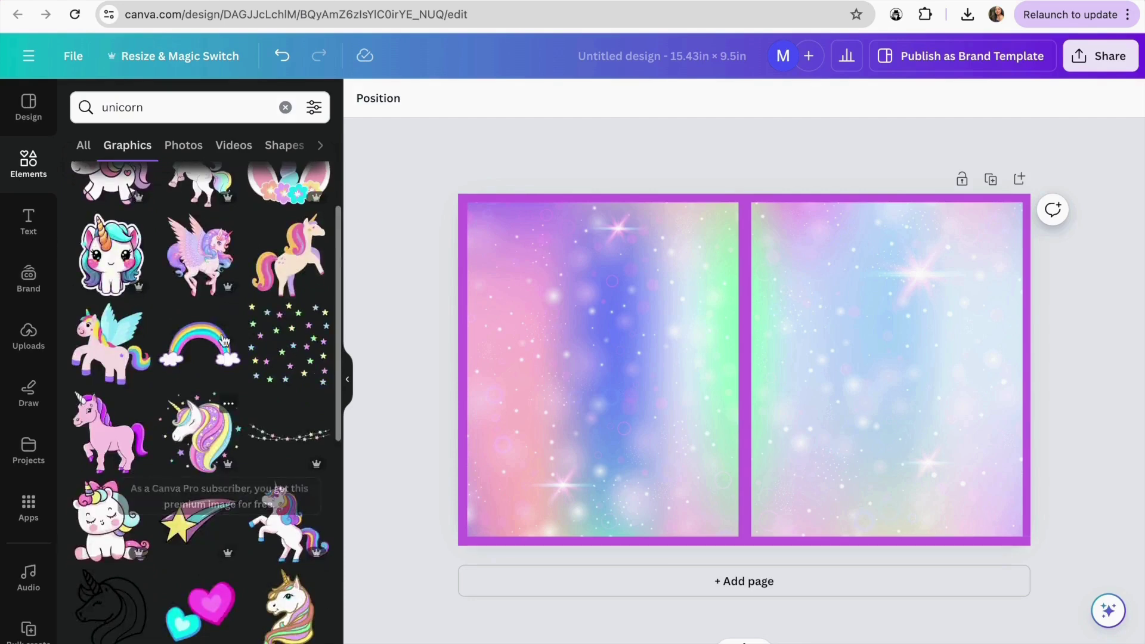
scroll(180, 494, "down", 2)
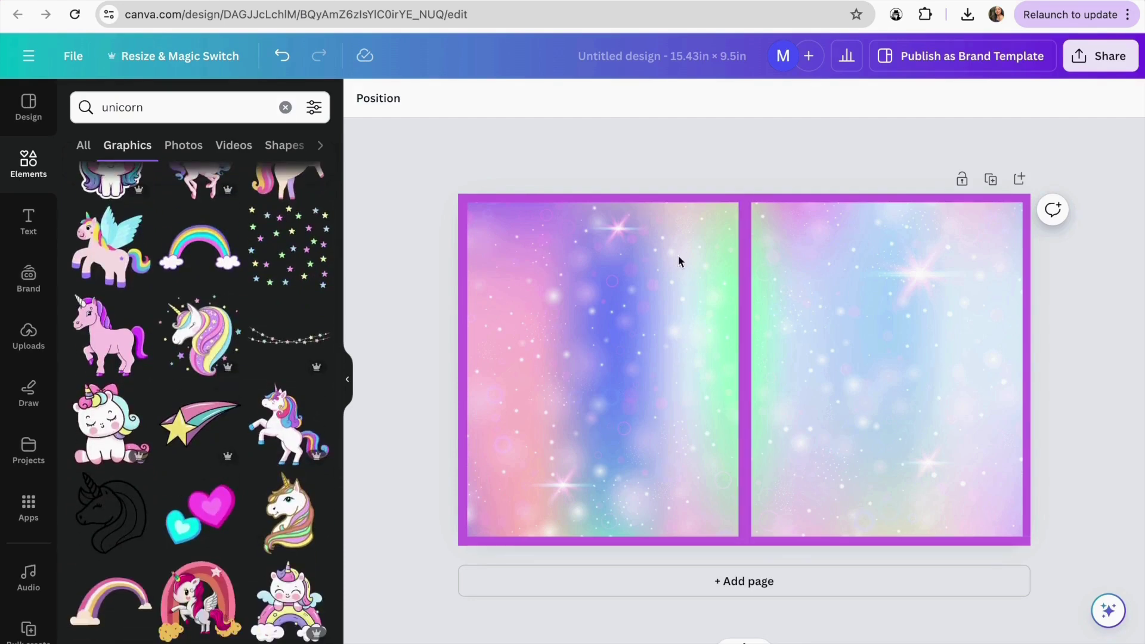
scroll(185, 471, "down", 4)
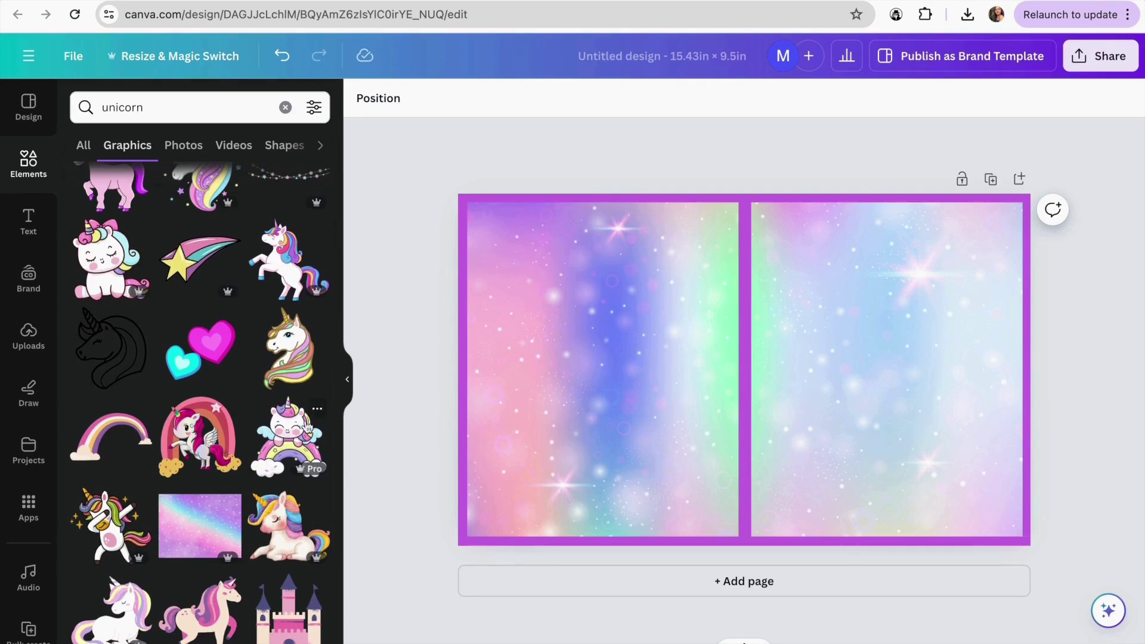
left_click(318, 409)
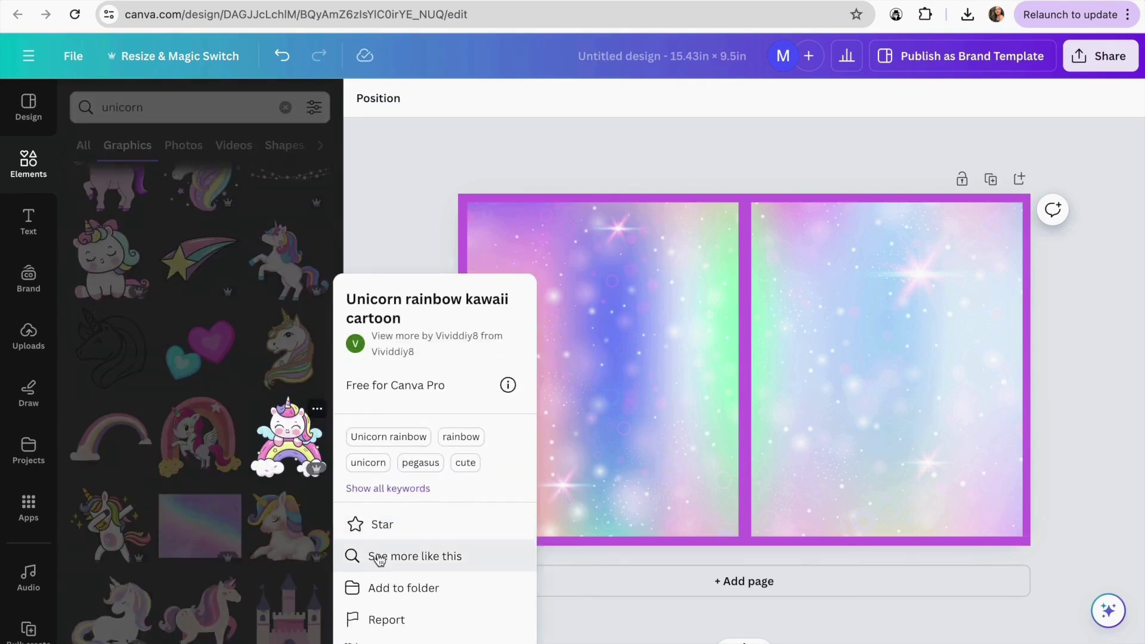
left_click(382, 559)
- Add the sitting white unicorn with a pink bow, scale it down, and place it in the front cover's lower left corner
left_click(110, 283)
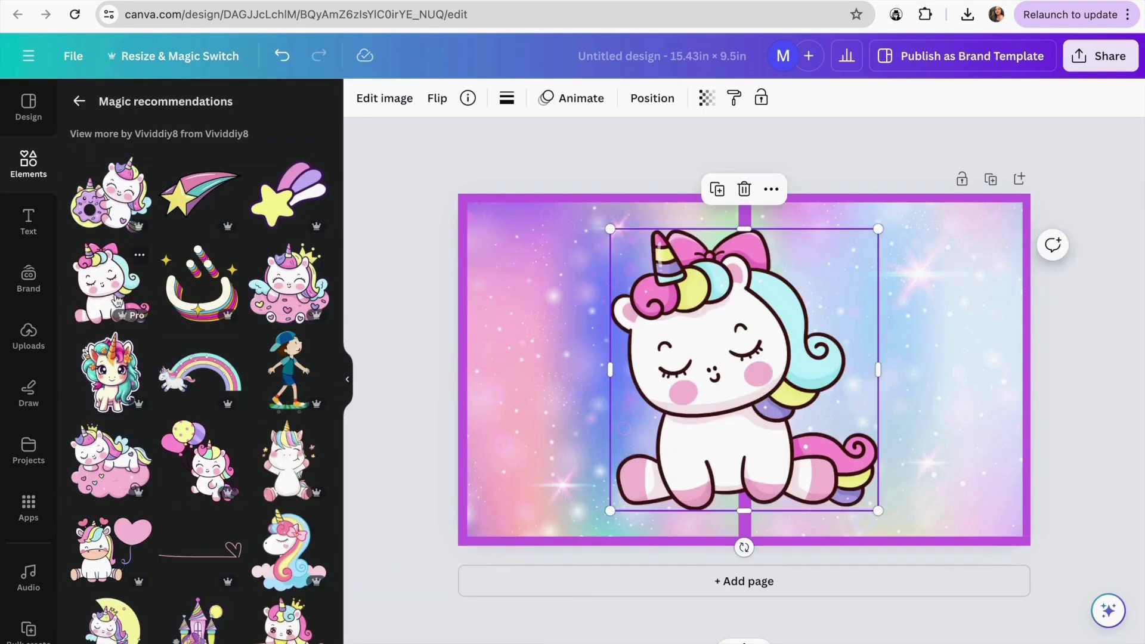
left_click_drag(609, 229, 696, 316)
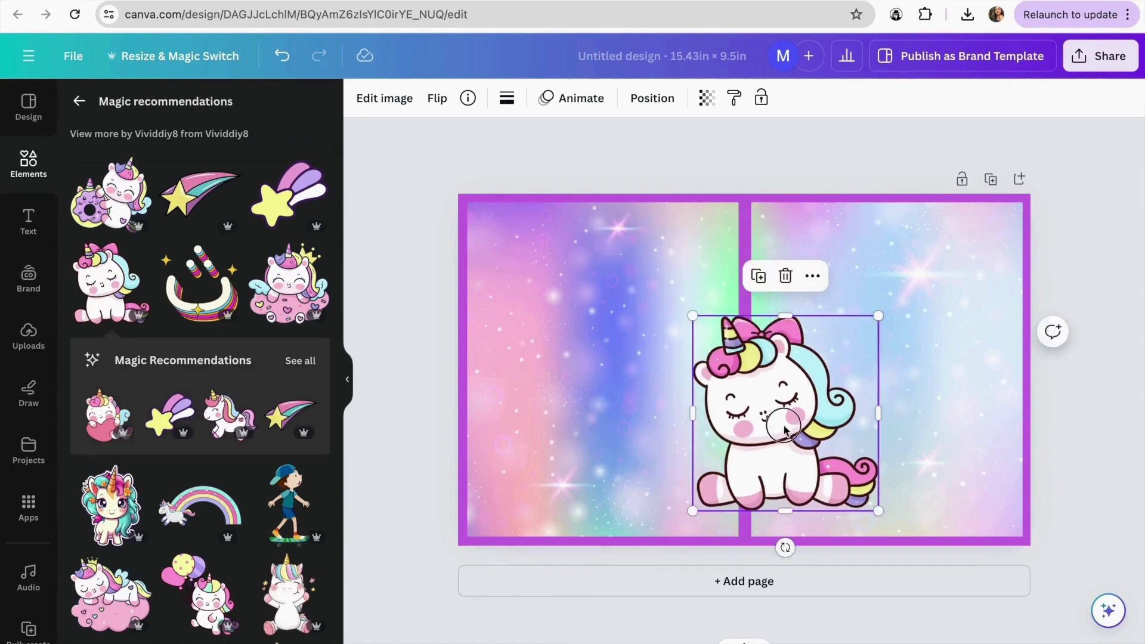
left_click_drag(785, 423, 836, 446)
- Add the yellow shooting star with pink and purple trails, scale it down, and place it above the sitting unicorn
left_click(288, 194)
left_click_drag(698, 343, 793, 239)
left_click_drag(768, 200, 805, 238)
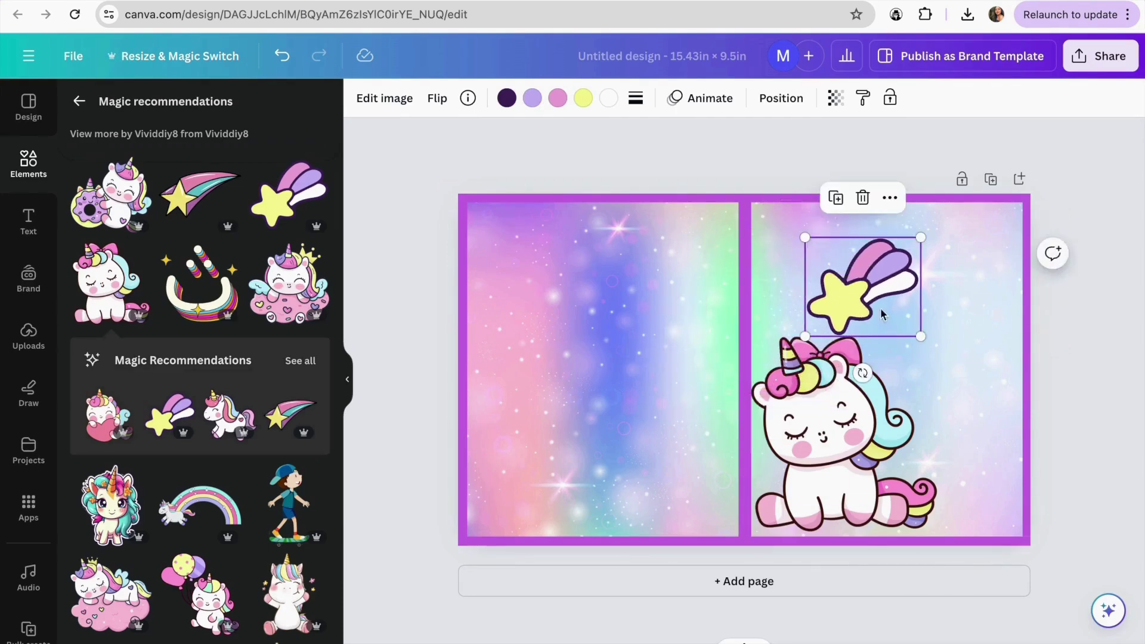
left_click_drag(870, 292, 945, 330)
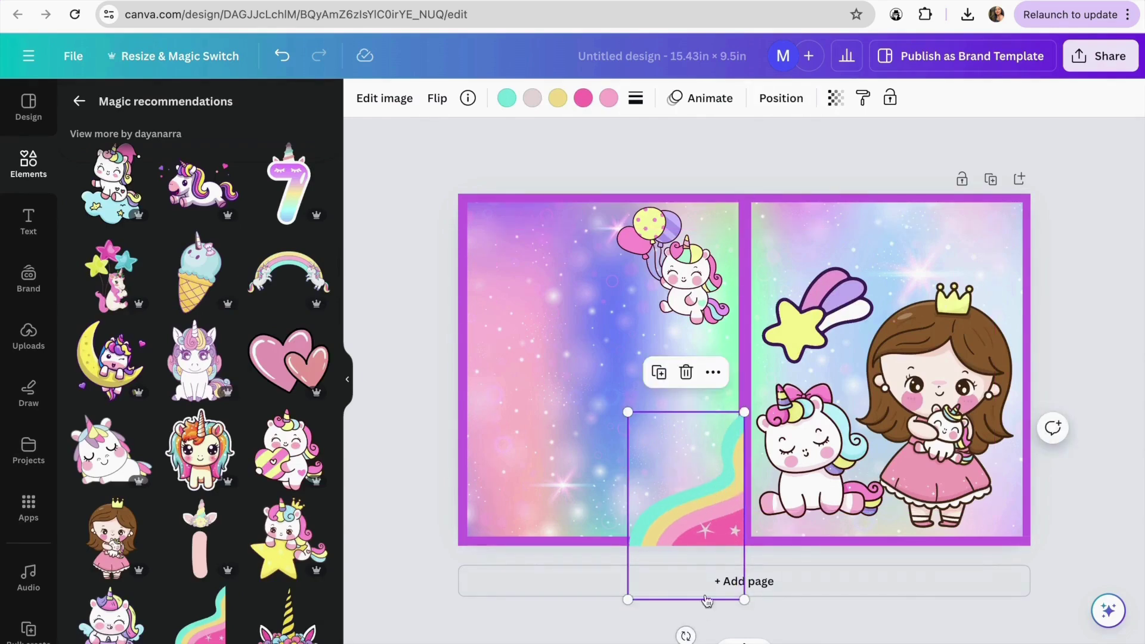
- Send the rainbow wave graphic on the back cover to the back, behind the purple guide bars
left_click(781, 98)
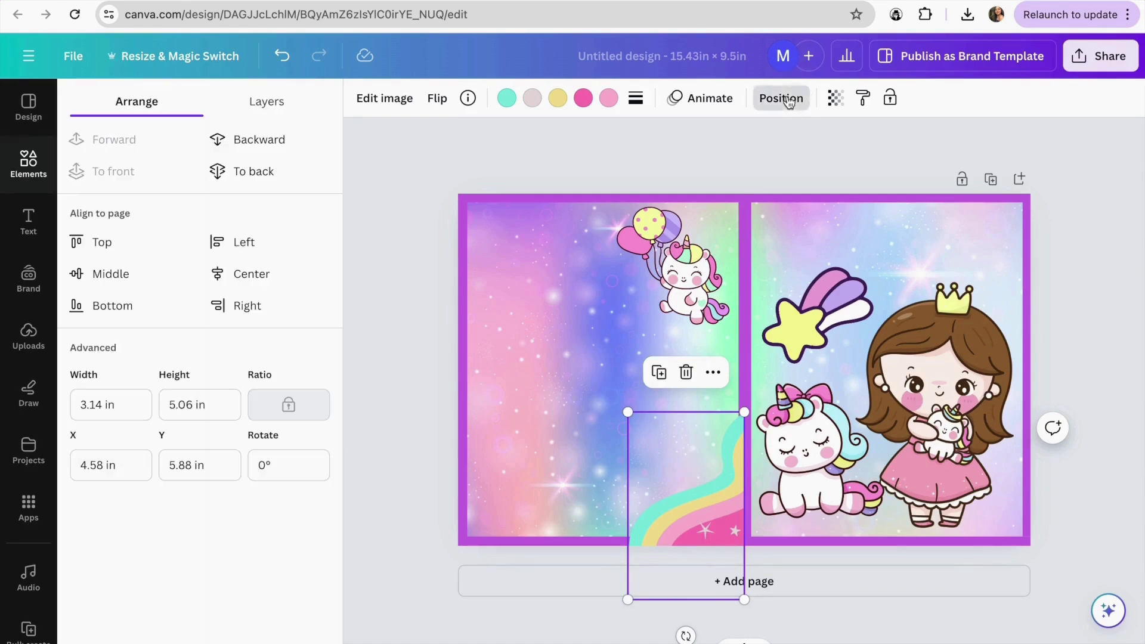
left_click(275, 173)
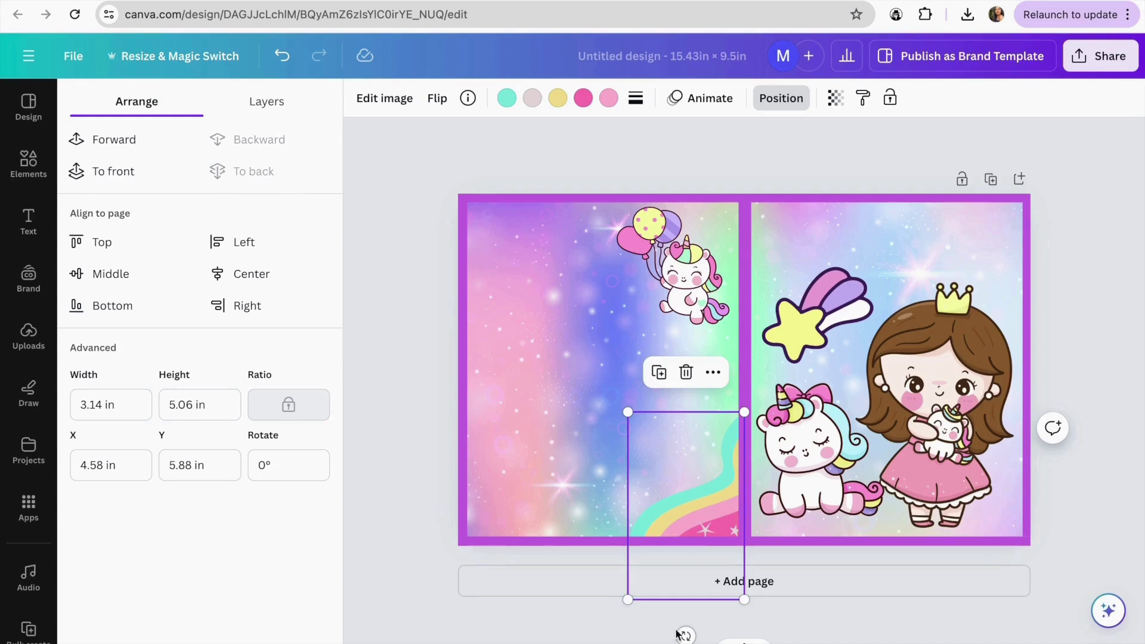
left_click(574, 453)
left_click(685, 501)
left_click(558, 443)
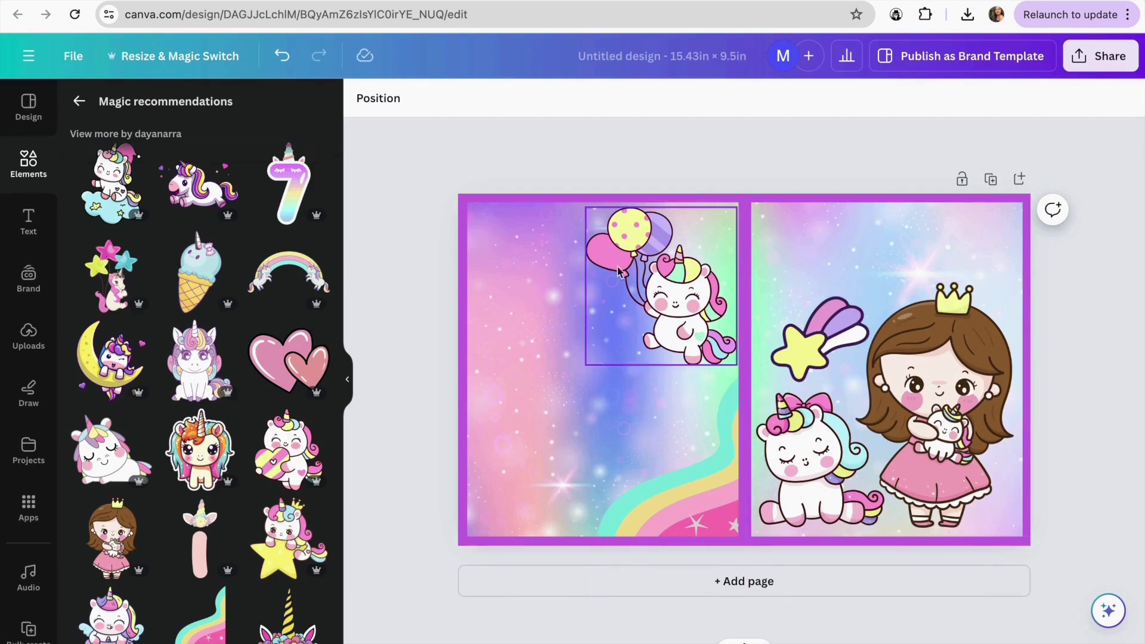
- Look through the text styles and font combinations for a suitable cover title design
left_click(28, 222)
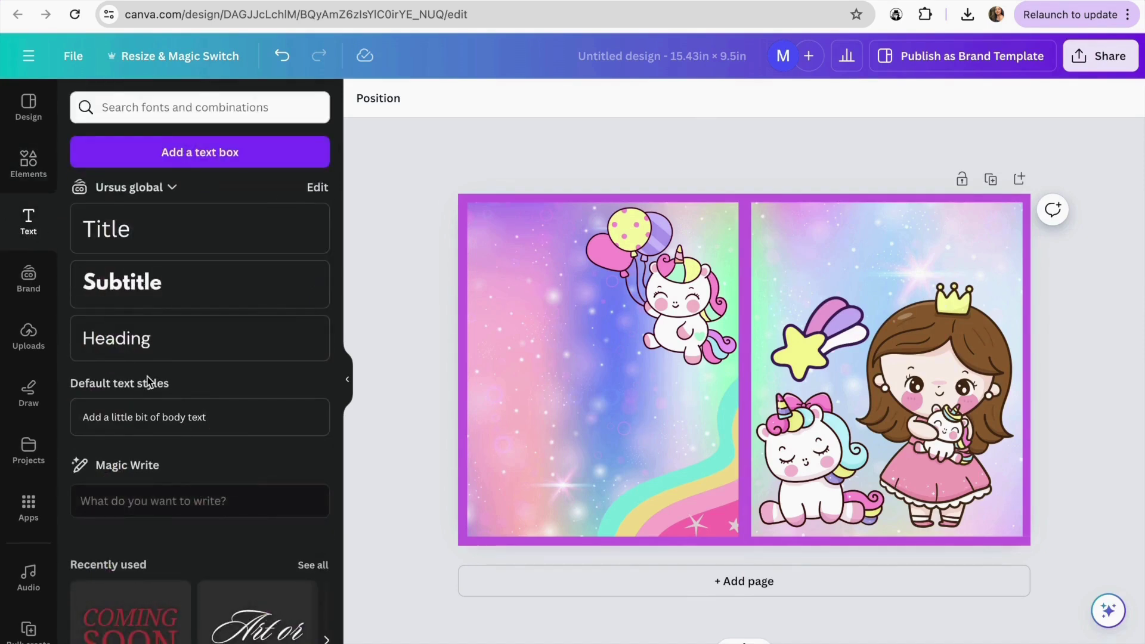
scroll(150, 380, "down", 3)
scroll(150, 380, "up", 3)
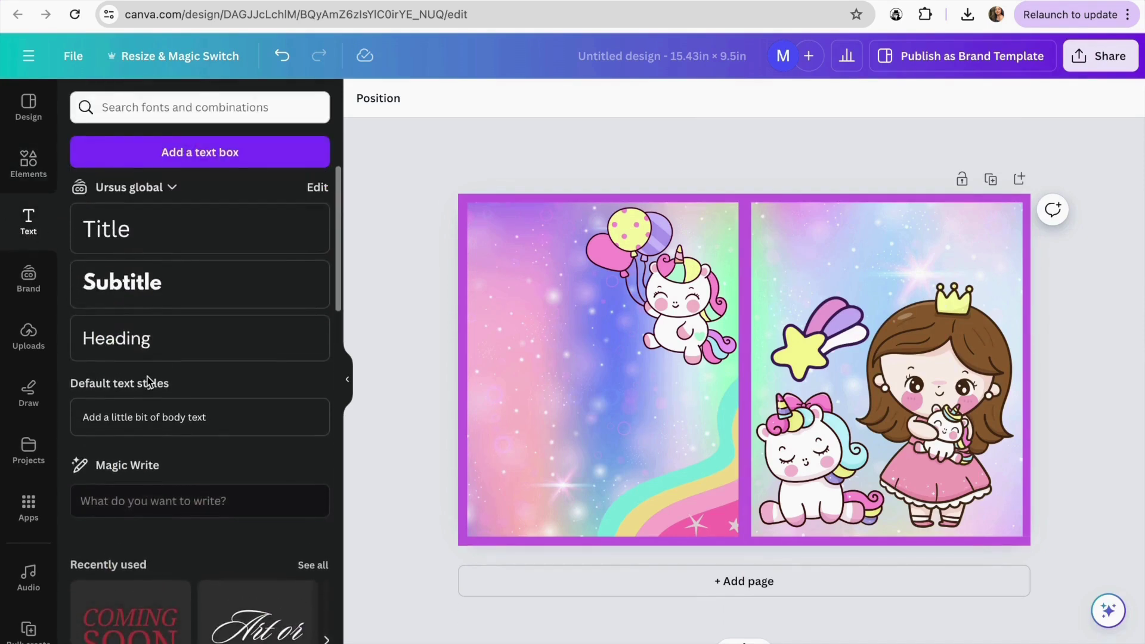
scroll(151, 480, "down", 5)
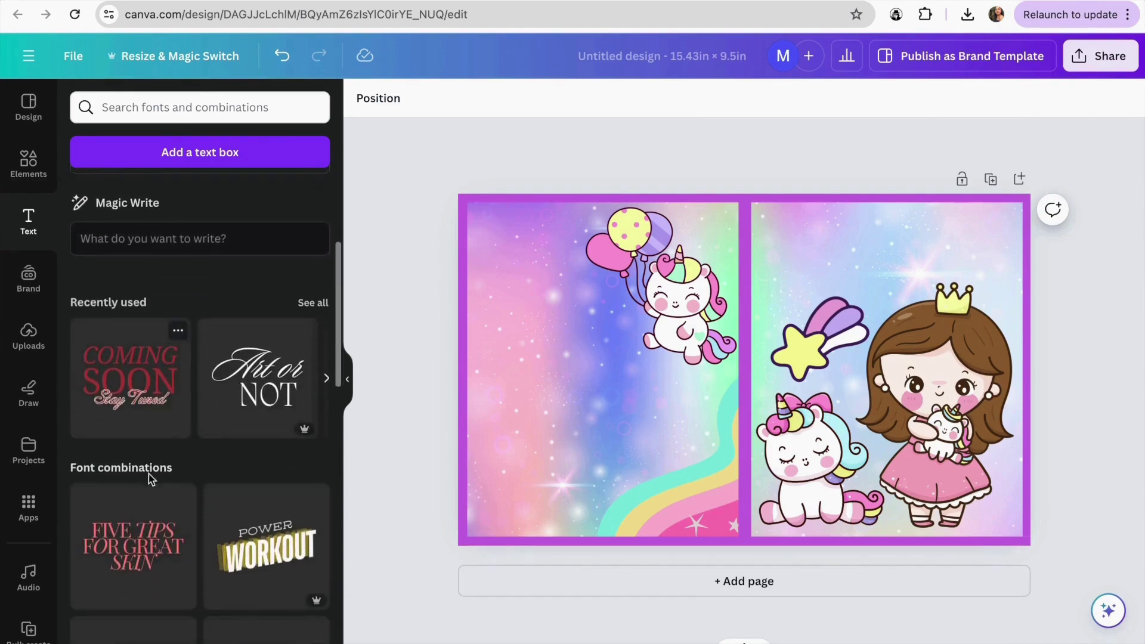
scroll(151, 480, "down", 5)
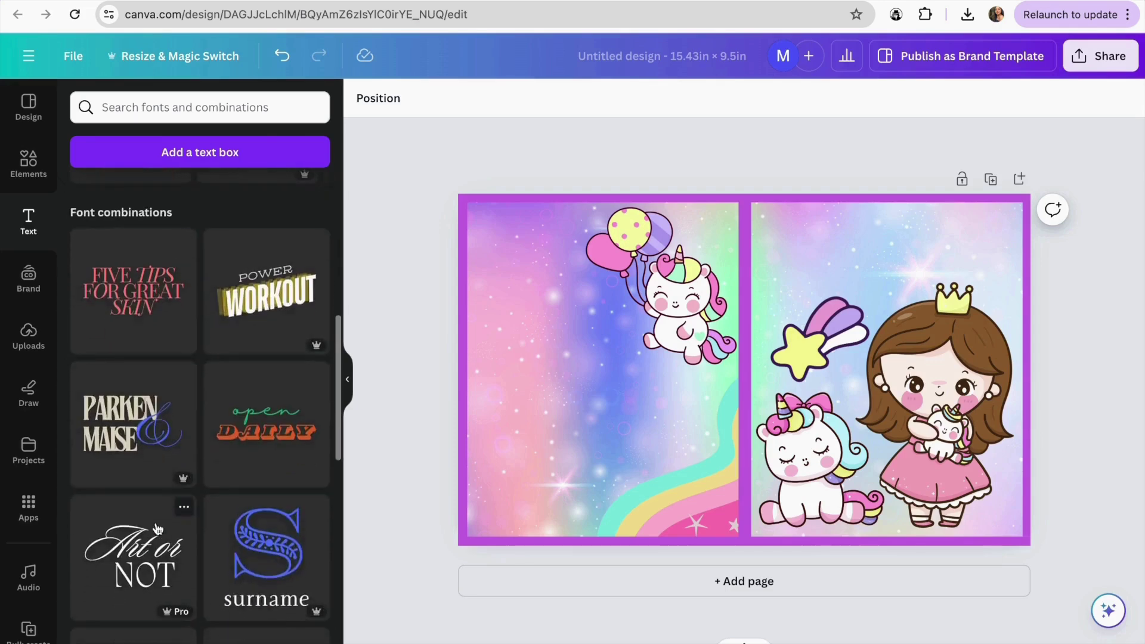
scroll(157, 529, "down", 7)
scroll(153, 555, "down", 2)
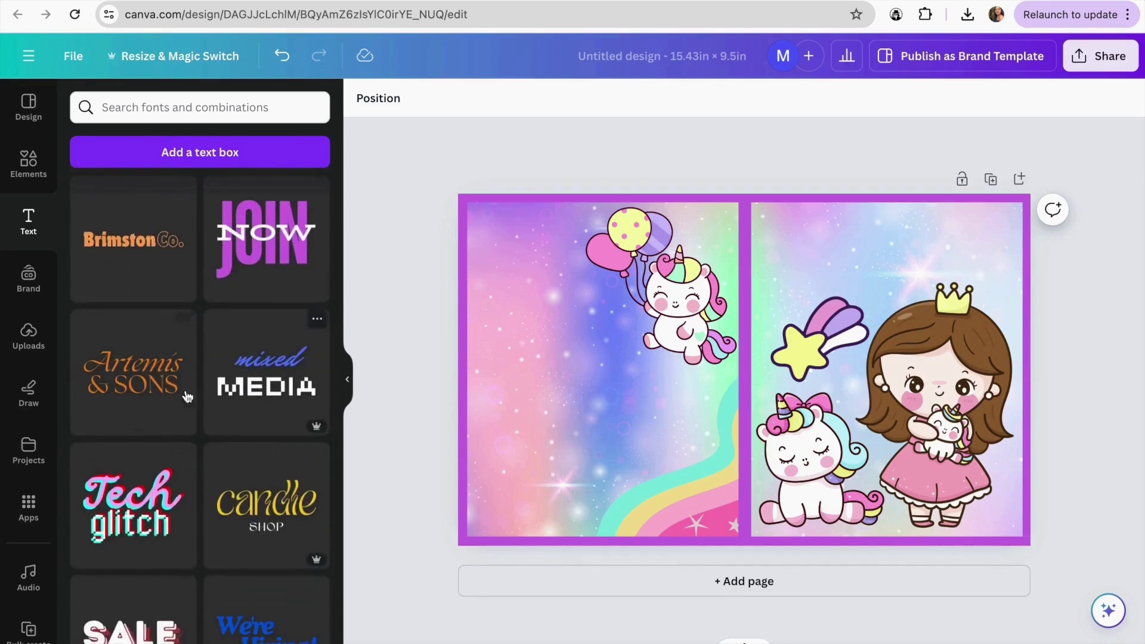
scroll(149, 536, "up", 12)
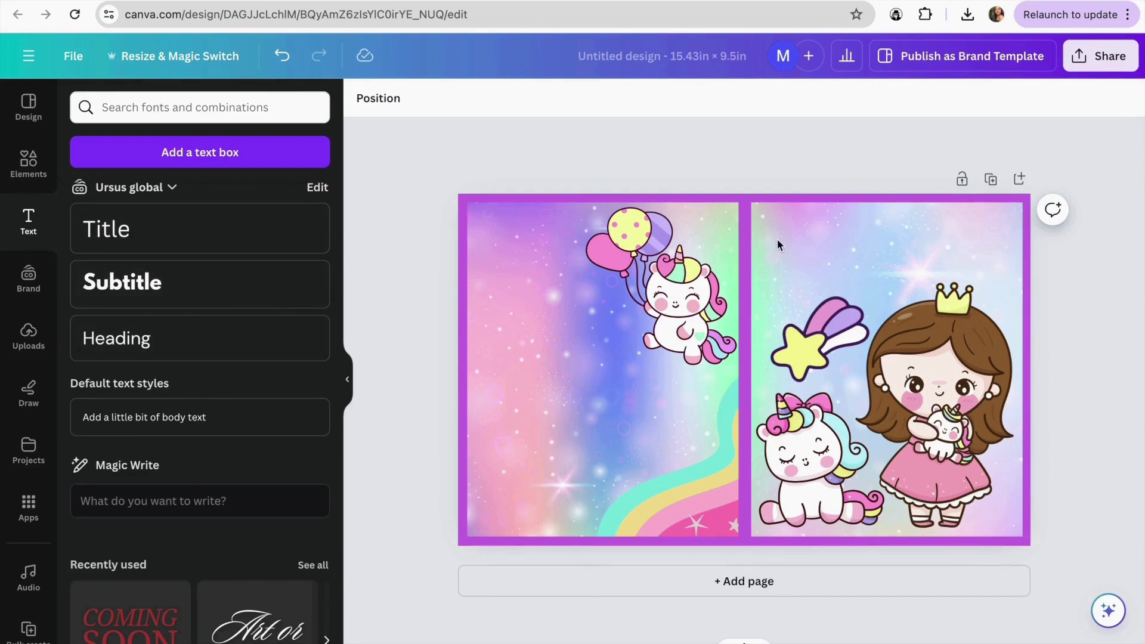
- Add the recently used "Coming Soon Stay Tuned" font combination, scale it down, and place it at the top of the front cover
scroll(215, 467, "down", 3)
scroll(215, 466, "down", 1)
left_click(143, 452)
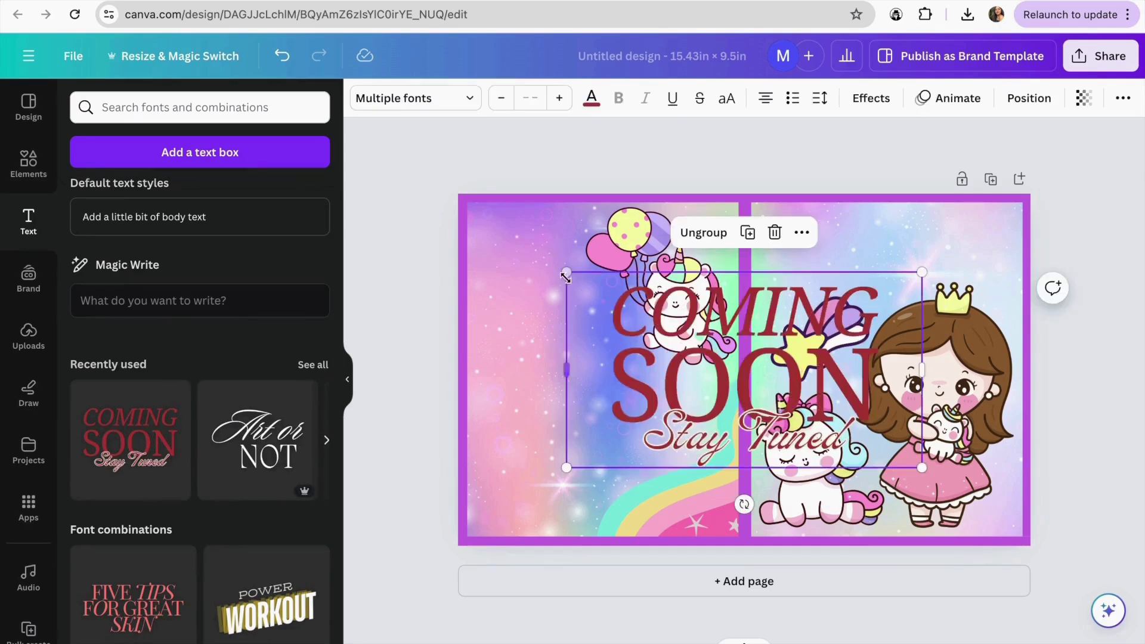
left_click_drag(566, 272, 751, 374)
left_click_drag(829, 417, 860, 256)
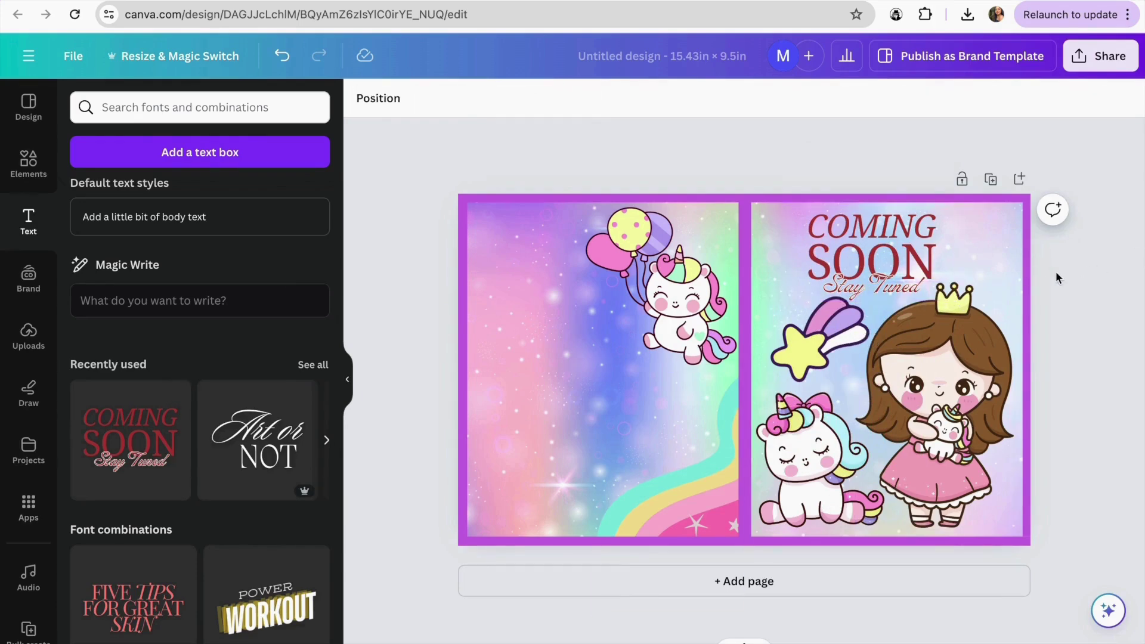
- Ungroup the "Coming Soon Stay Tuned" text and delete the "COMING" line
scroll(205, 450, "down", 5)
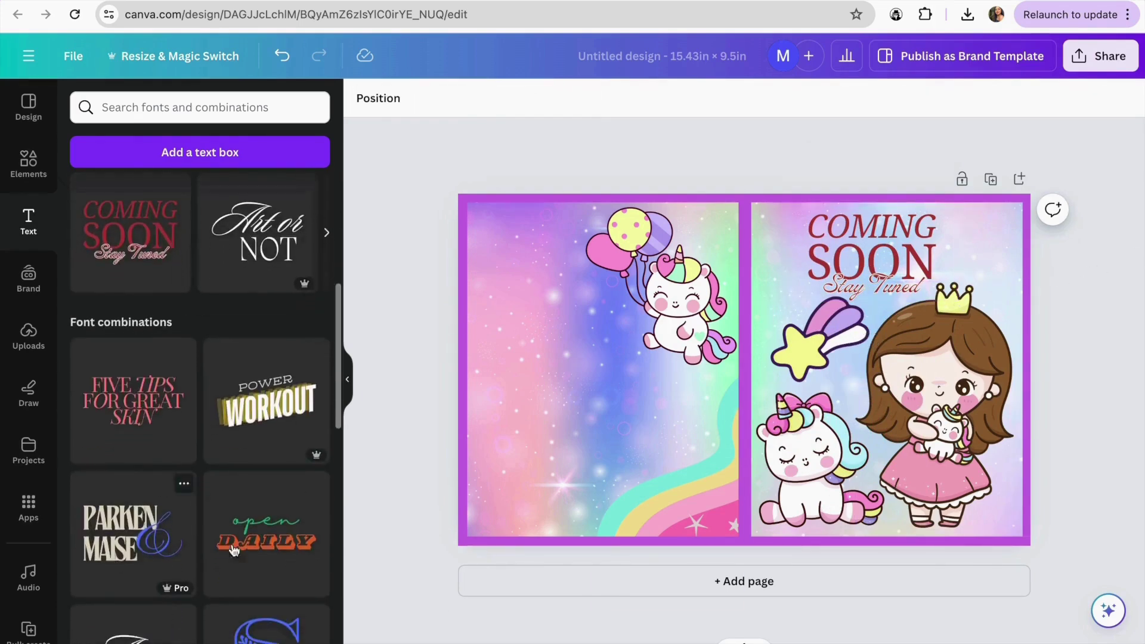
scroll(150, 372, "up", 6)
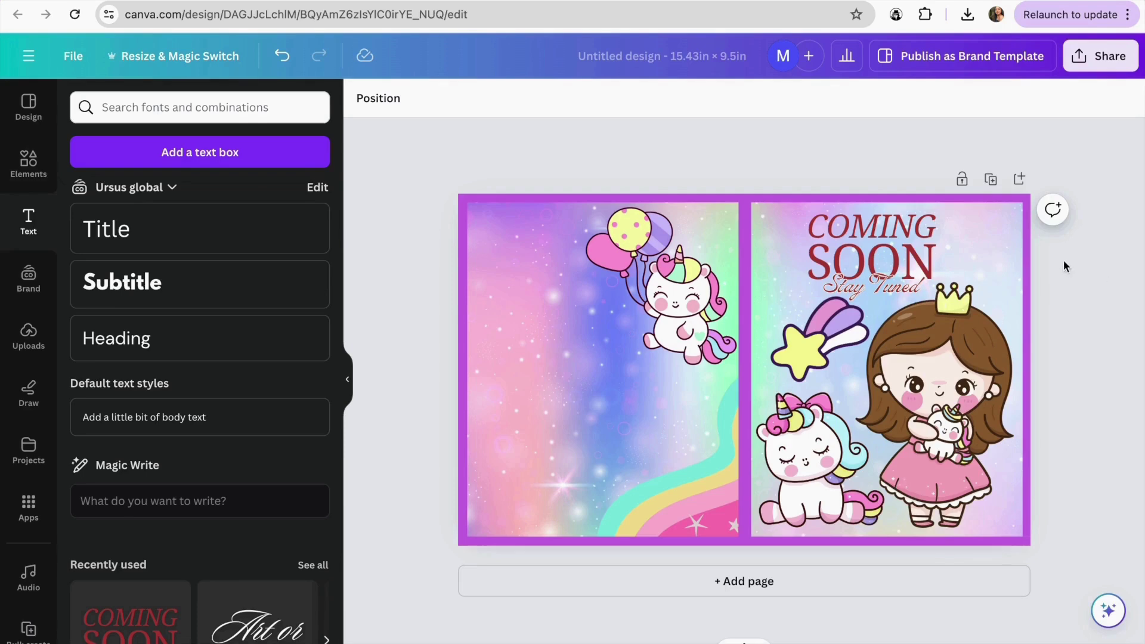
left_click(869, 237)
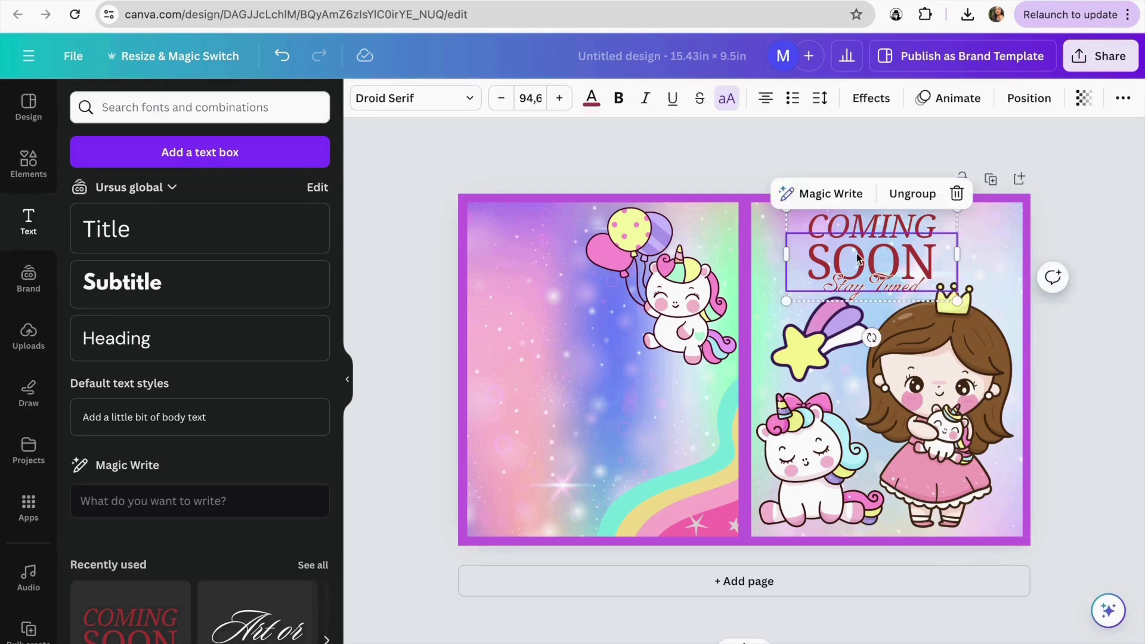
left_click(907, 202)
left_click(1094, 234)
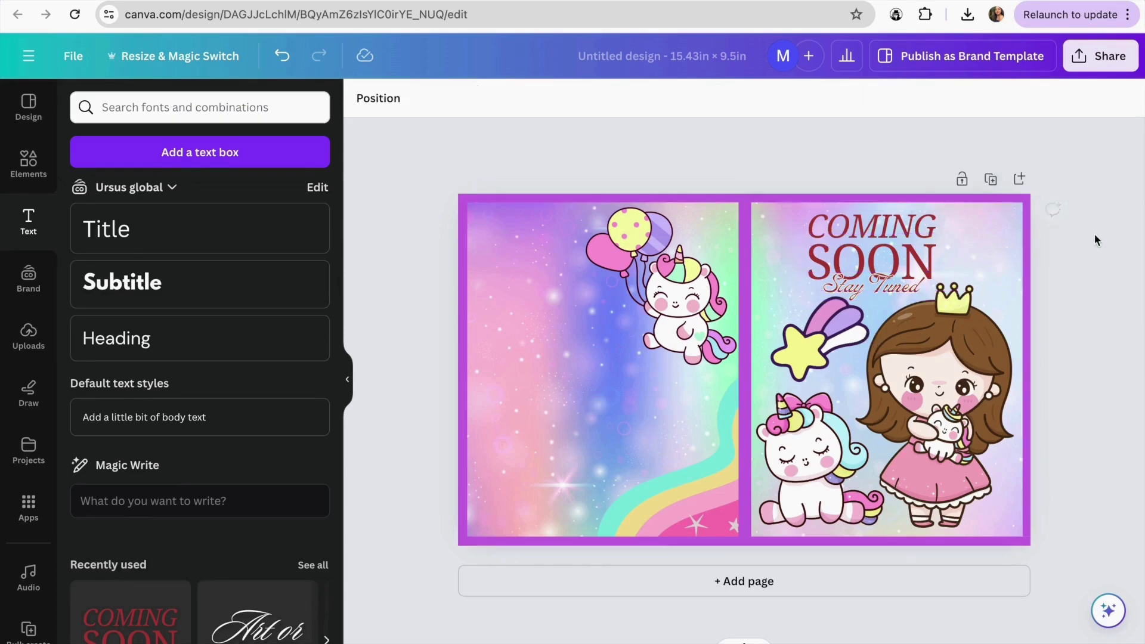
left_click(899, 227)
key("Delete")
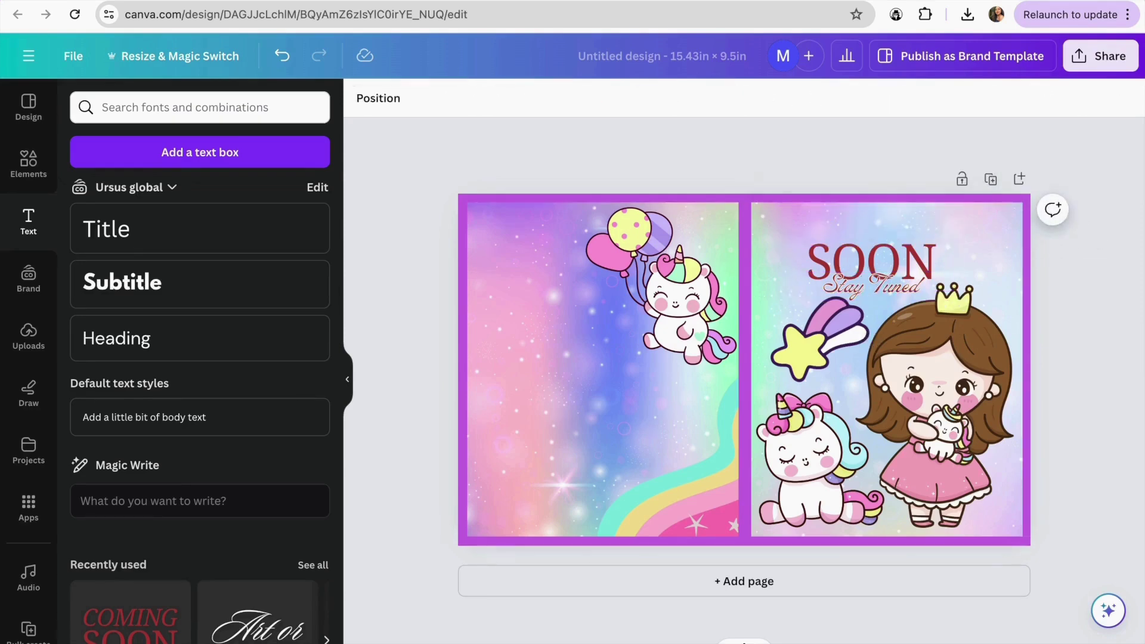
- Move "SOON" up, replace its text with "UNICORN", then widen the text box and centre it on the front cover
left_click_drag(853, 268, 853, 248)
left_click(853, 248)
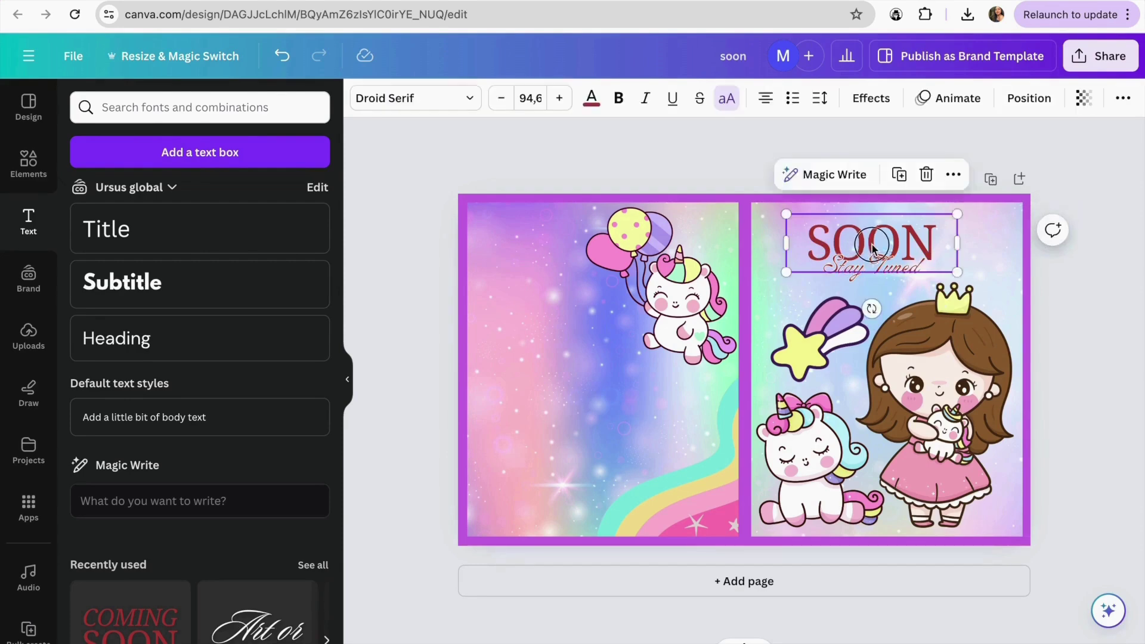
double_click(916, 232)
type("UNICORN")
left_click_drag(960, 243, 1008, 248)
left_click_drag(907, 239, 890, 240)
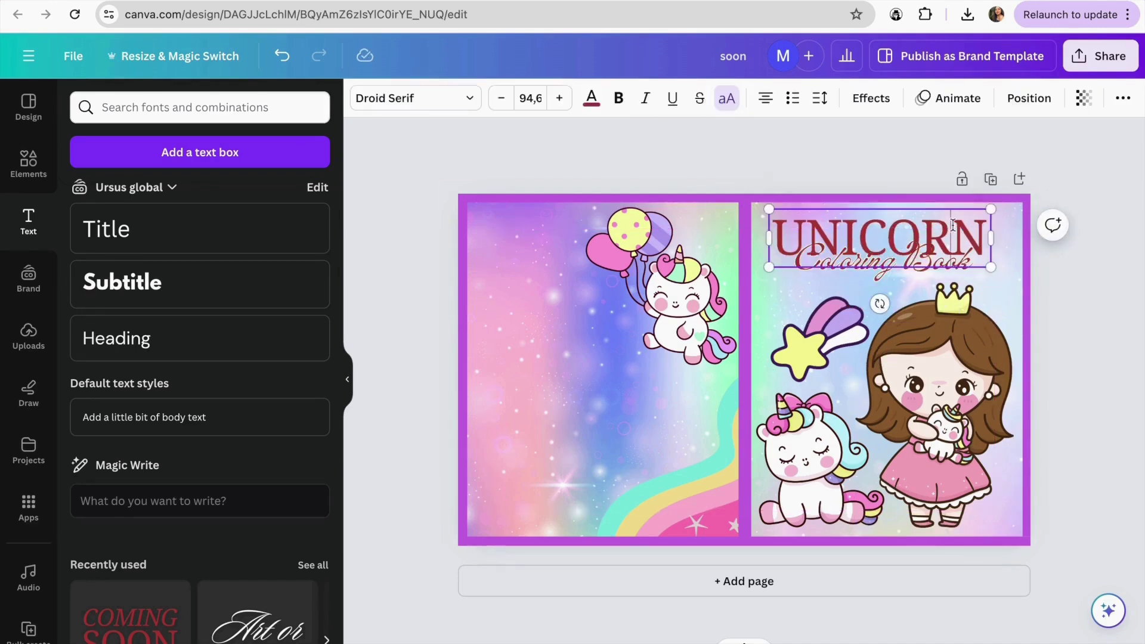
- Recolour the "UNICORN" title dark purple #492563 by sampling the shooting star's outline
left_click_drag(988, 234, 773, 236)
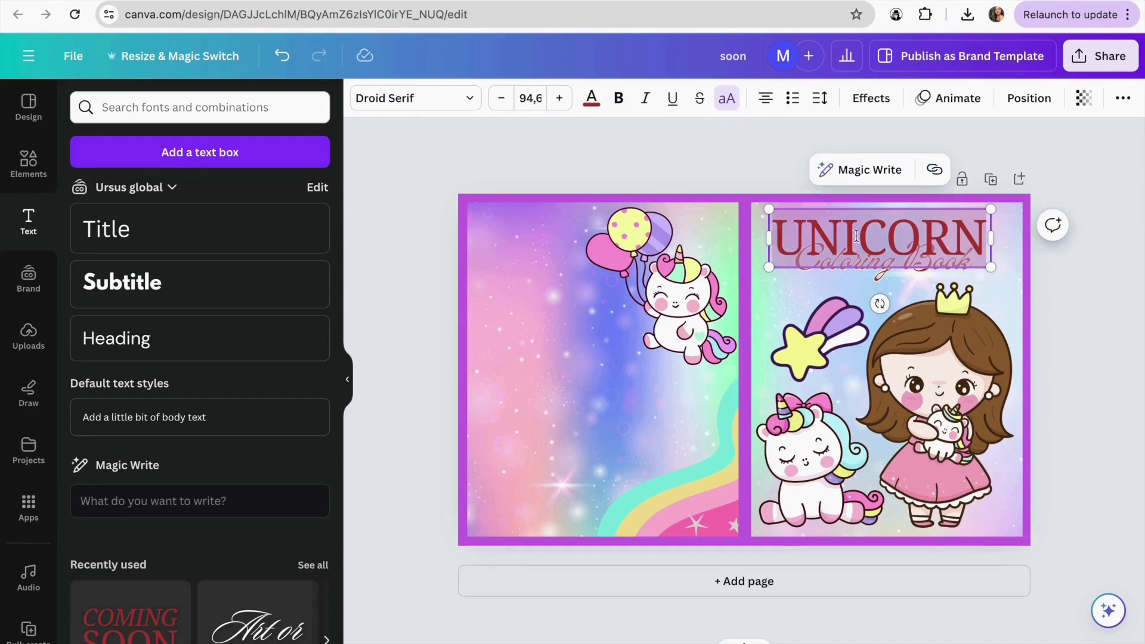
left_click(591, 97)
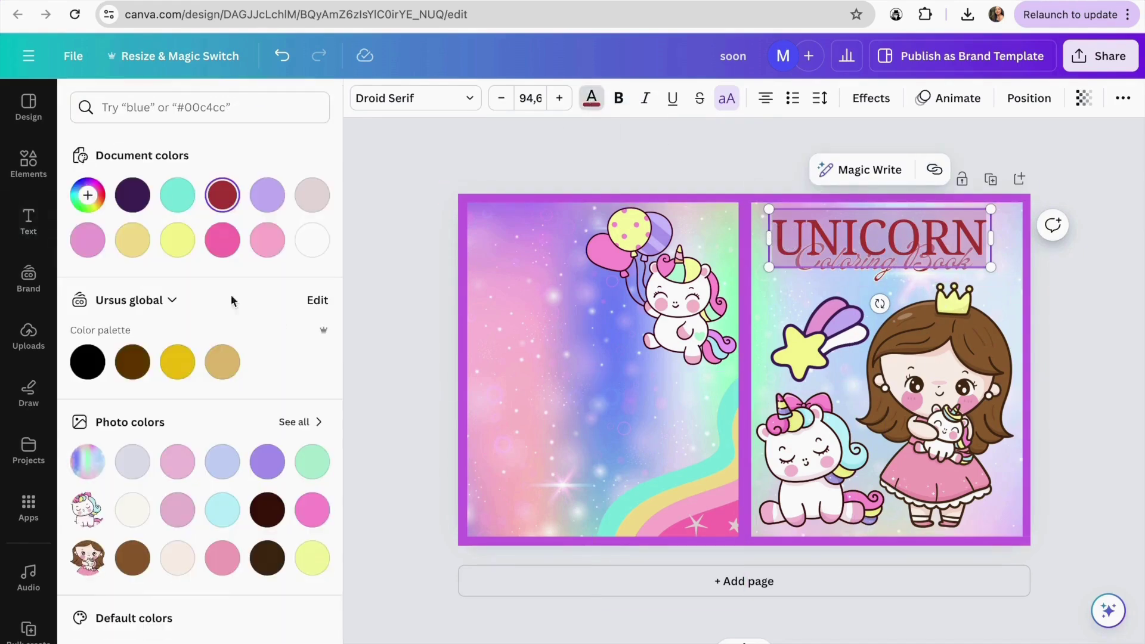
left_click(87, 200)
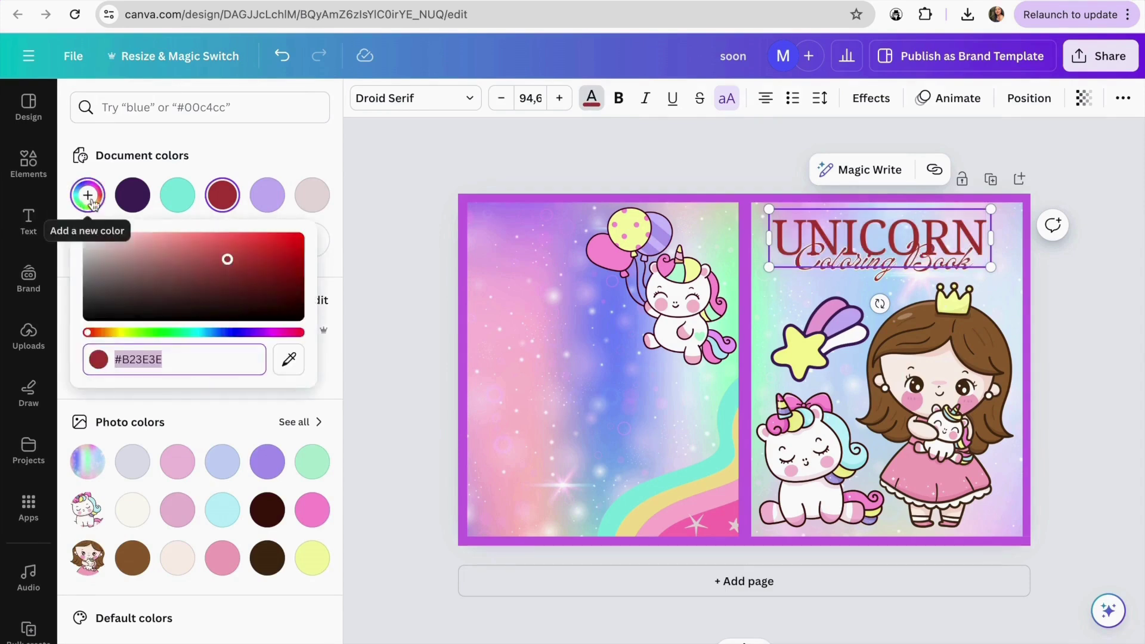
left_click(289, 359)
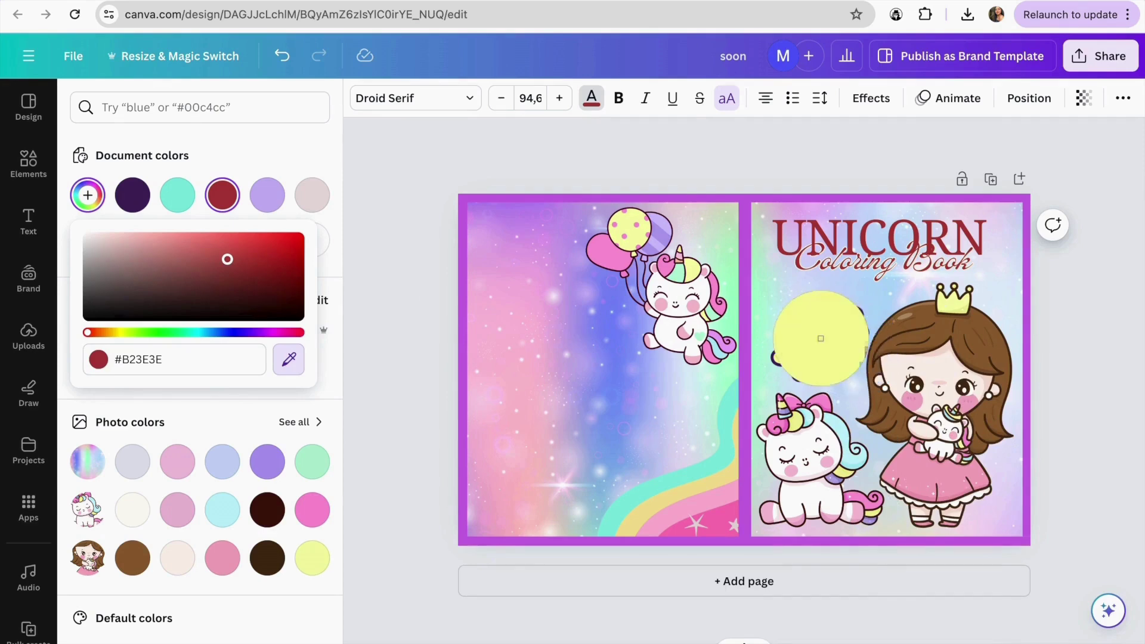
left_click(826, 341)
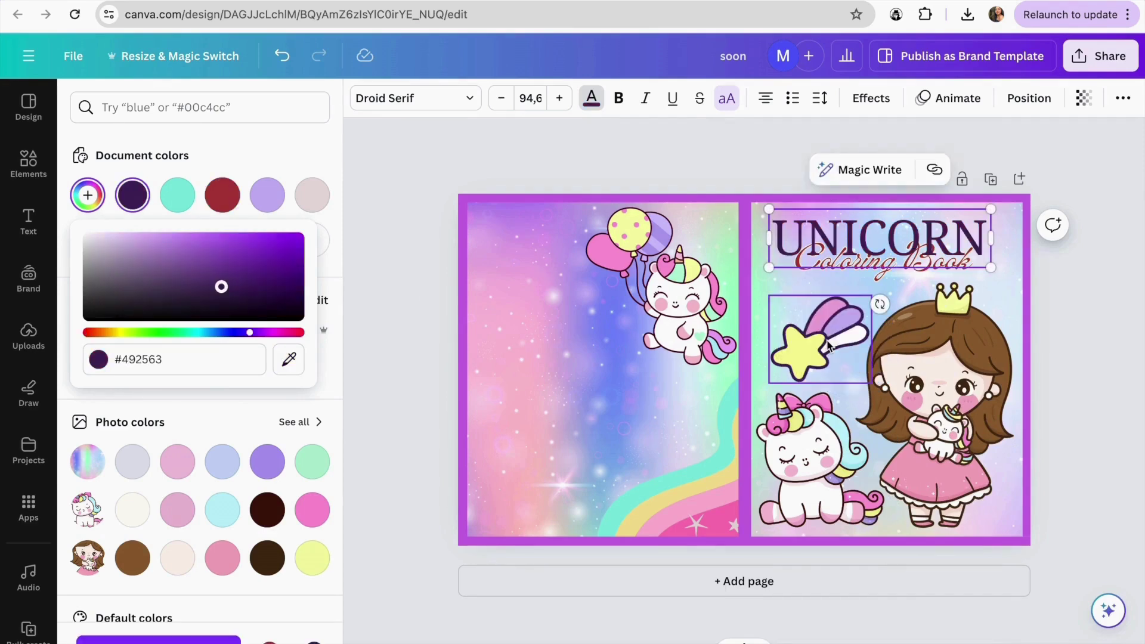
key("Escape")
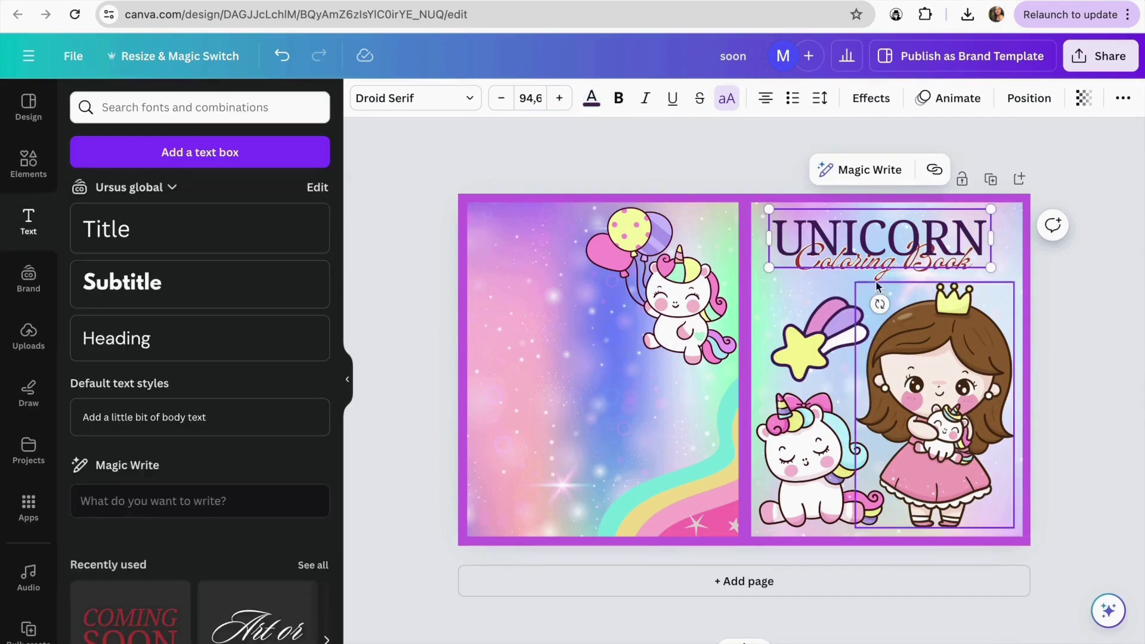
- Recolour the "Coloring Book" subtitle with the document's dark purple used for "UNICORN"
left_click(966, 266)
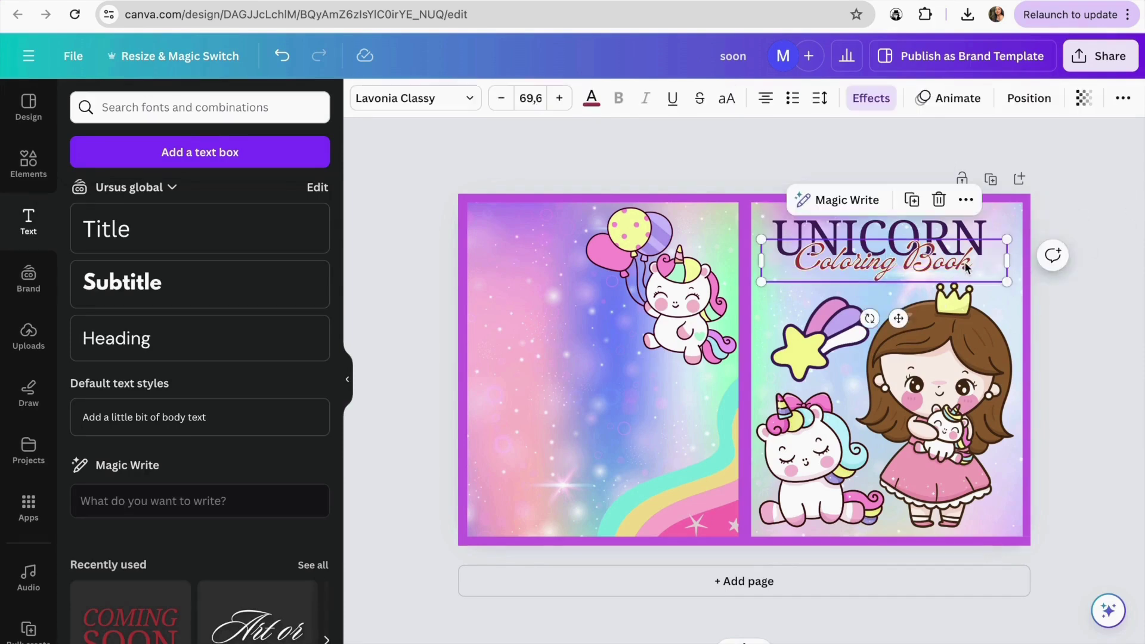
left_click(592, 98)
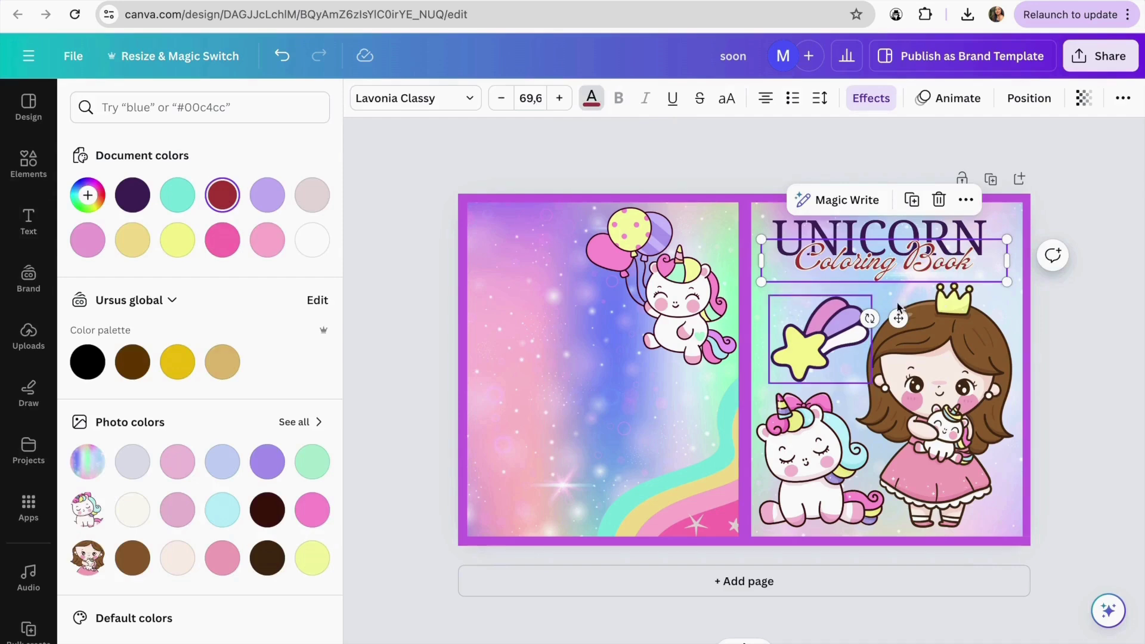
left_click_drag(976, 261, 796, 262)
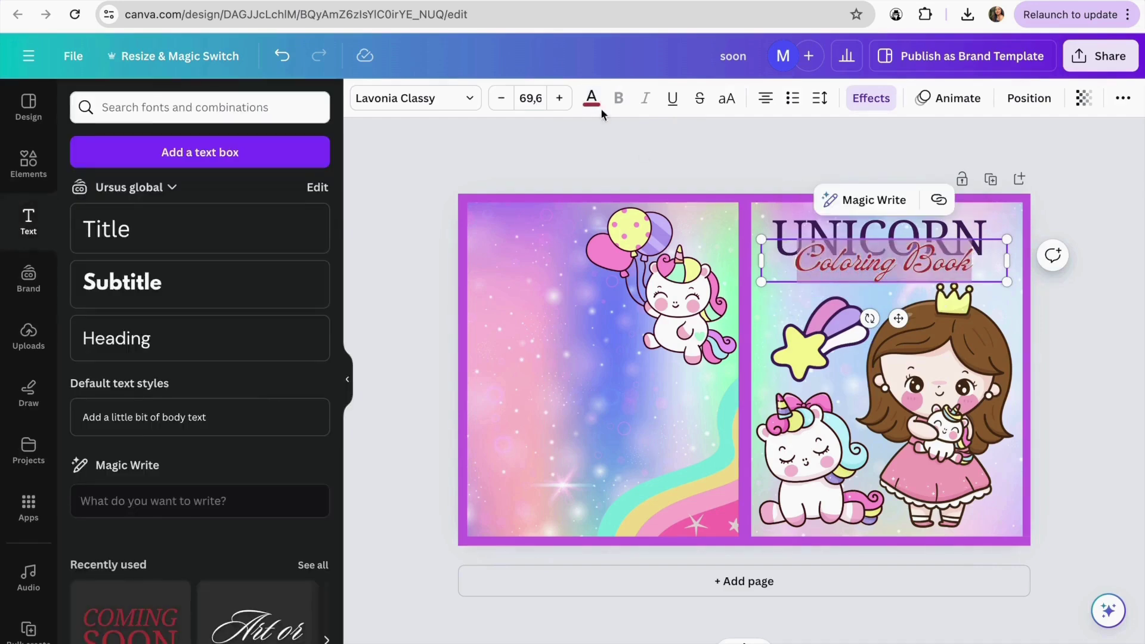
left_click(599, 95)
left_click(134, 197)
left_click(383, 332)
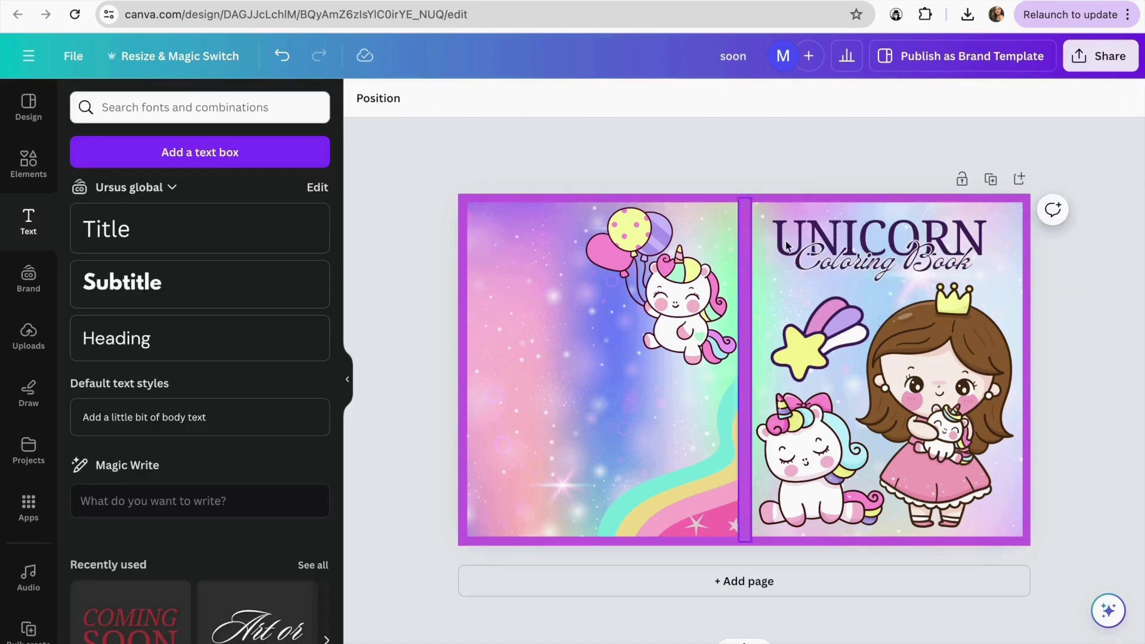
- Enlarge the "Coloring Book" subtitle to about size 74.3 and shift it slightly down beneath "UNICORN"
left_click(832, 265)
left_click_drag(762, 239, 745, 237)
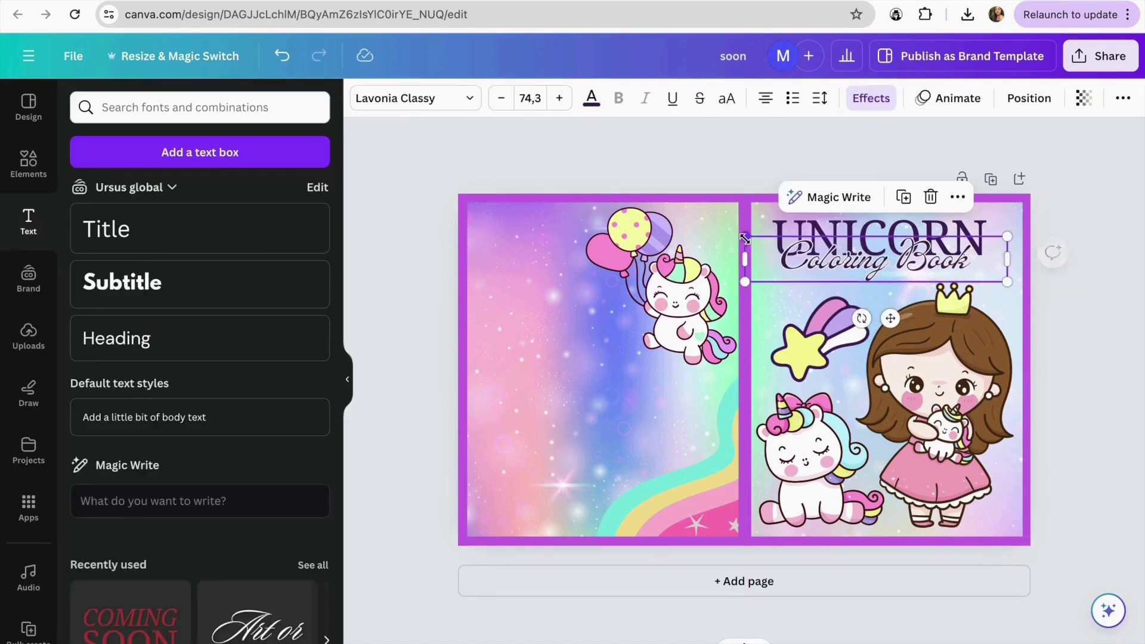
left_click_drag(875, 266, 875, 272)
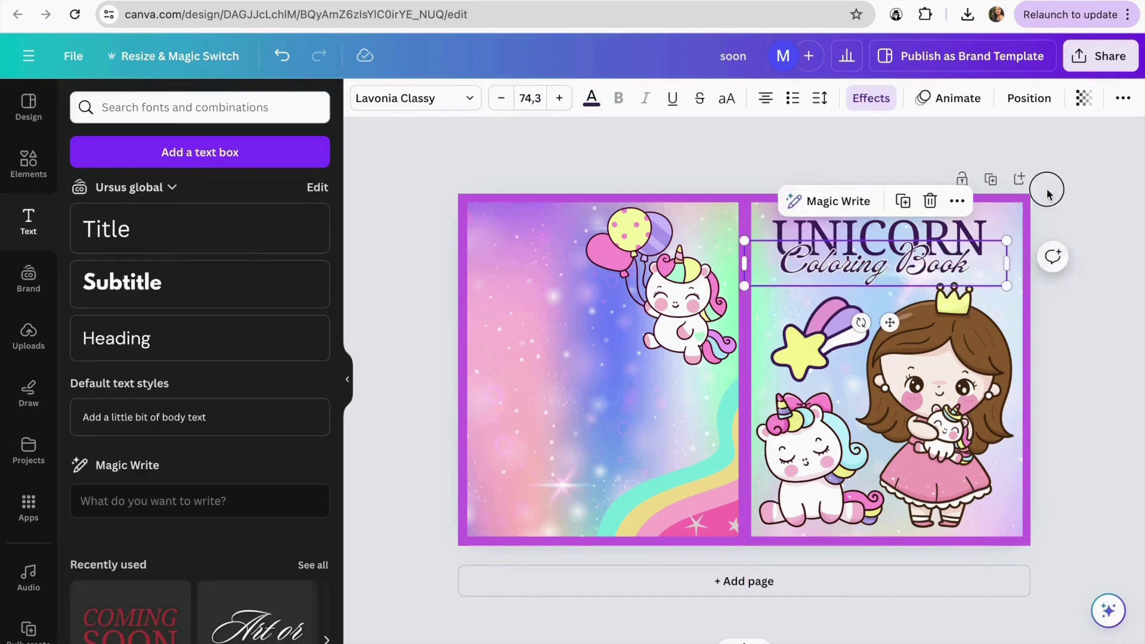
left_click(712, 266)
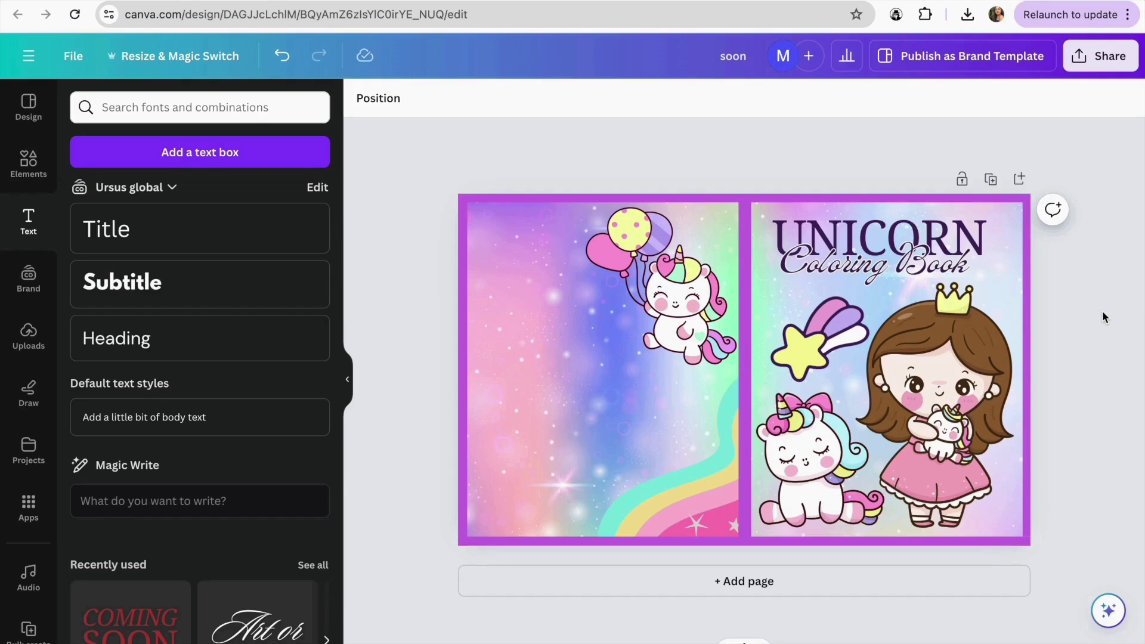
- Add two uploaded unicorn coloring pages to the back cover, move the balloon unicorn to its upper left, and slightly enlarge the upper coloring page
left_click(31, 328)
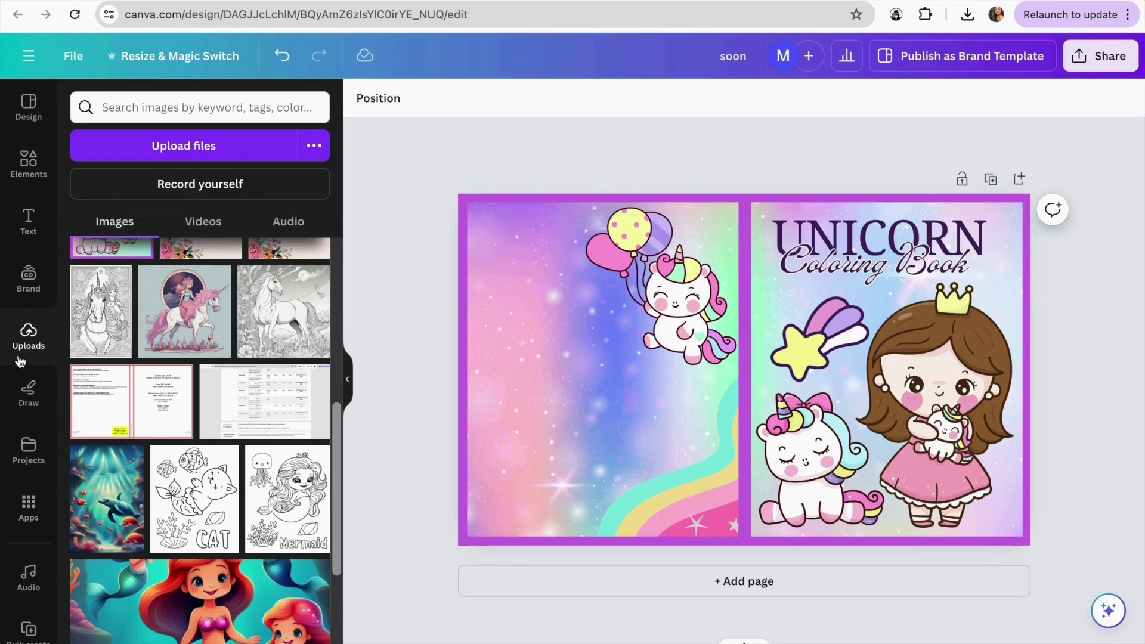
left_click(102, 327)
left_click_drag(669, 249, 499, 287)
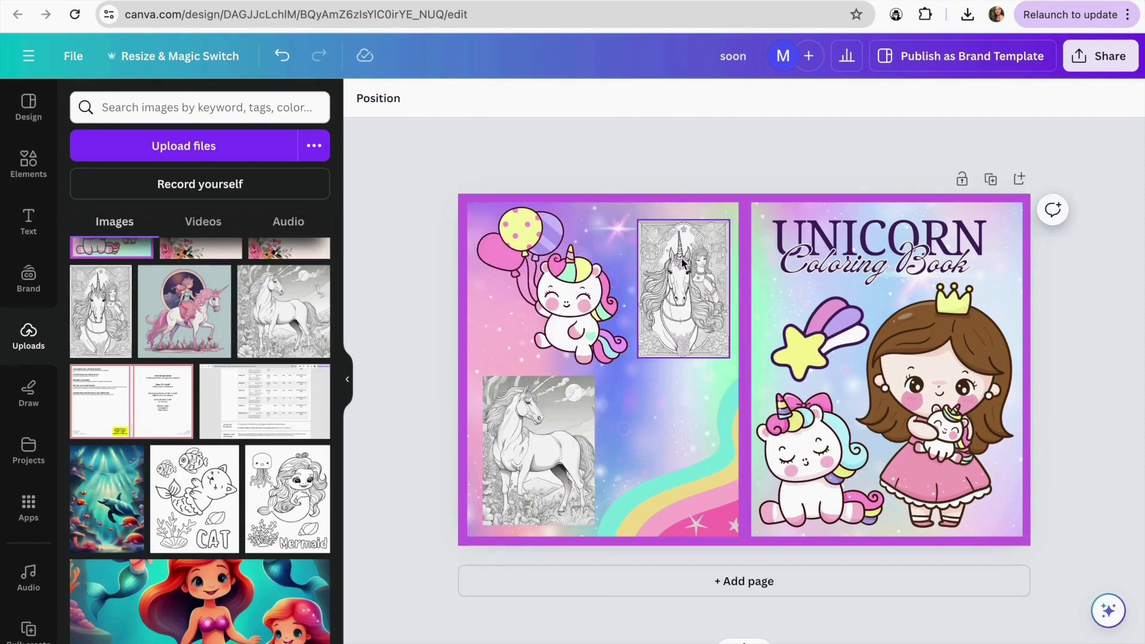
left_click(687, 269)
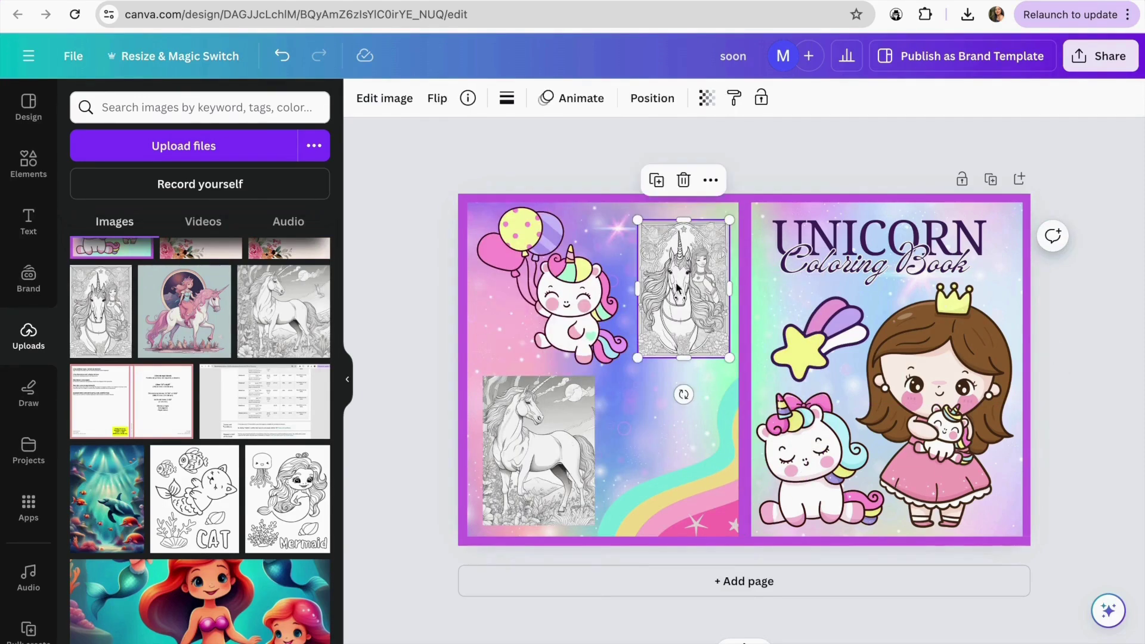
left_click_drag(638, 359, 633, 363)
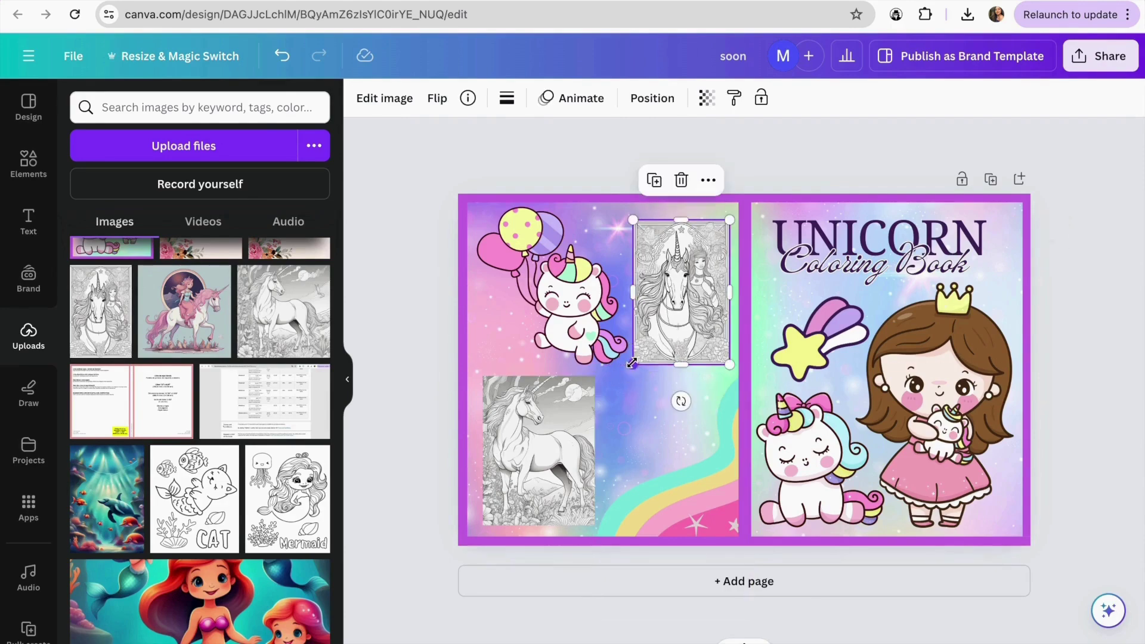
left_click(394, 305)
- Check the barcode area in the KDP cover calculator, return to the Canva cover and undo the last change
left_click(625, 5)
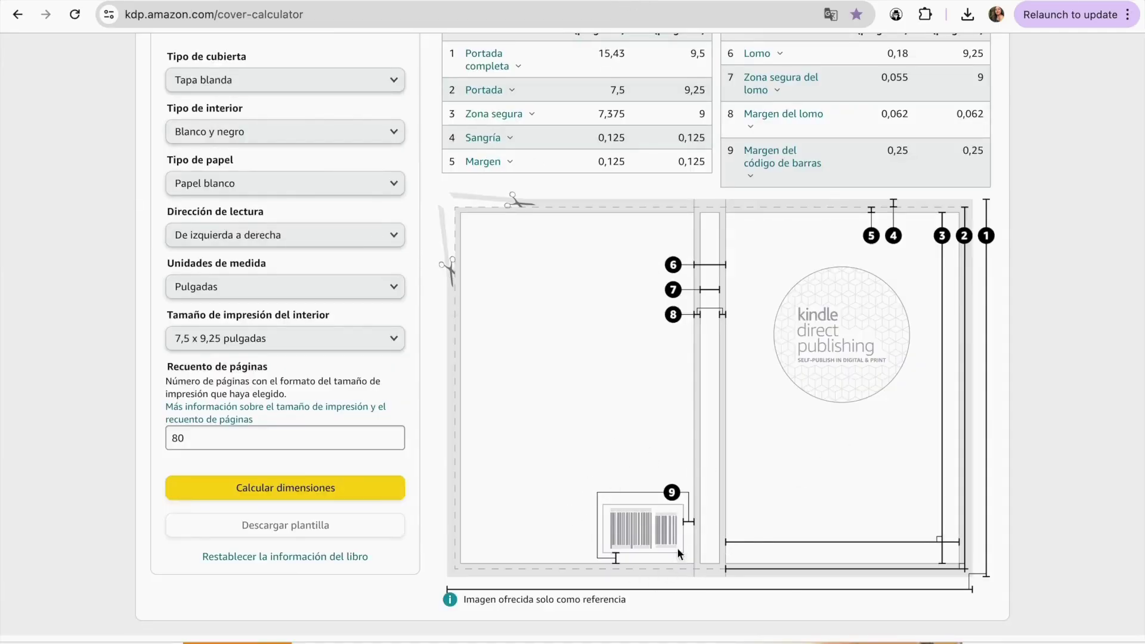
key("ctrl+Tab")
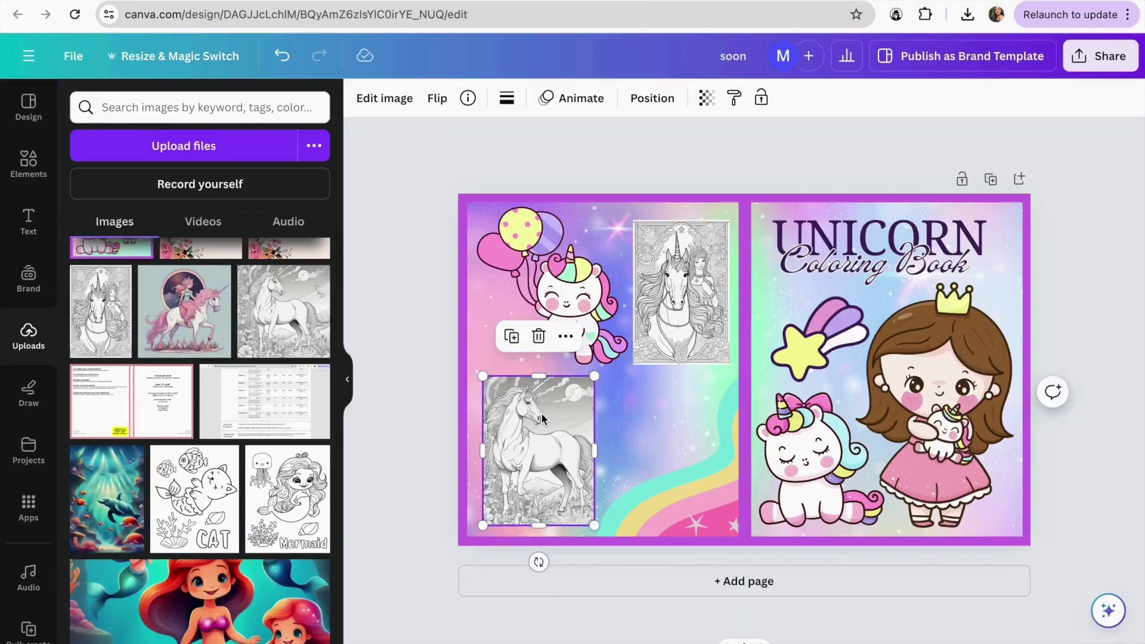
key("ctrl+z")
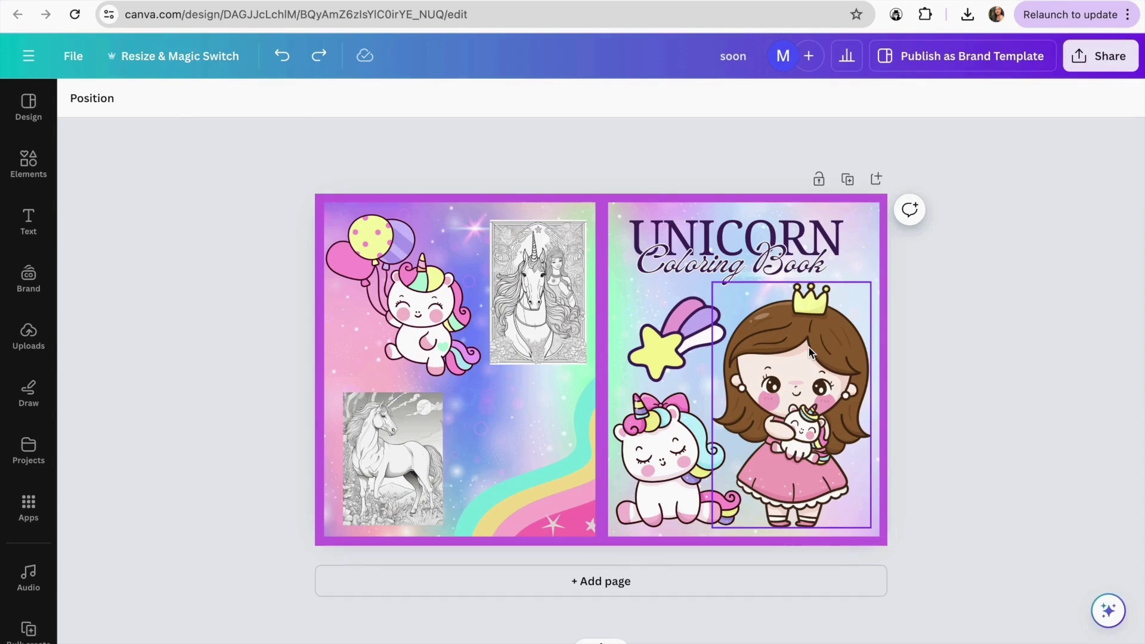
- Download the cover as a PDF Print file with the RGB color profile
left_click(1103, 59)
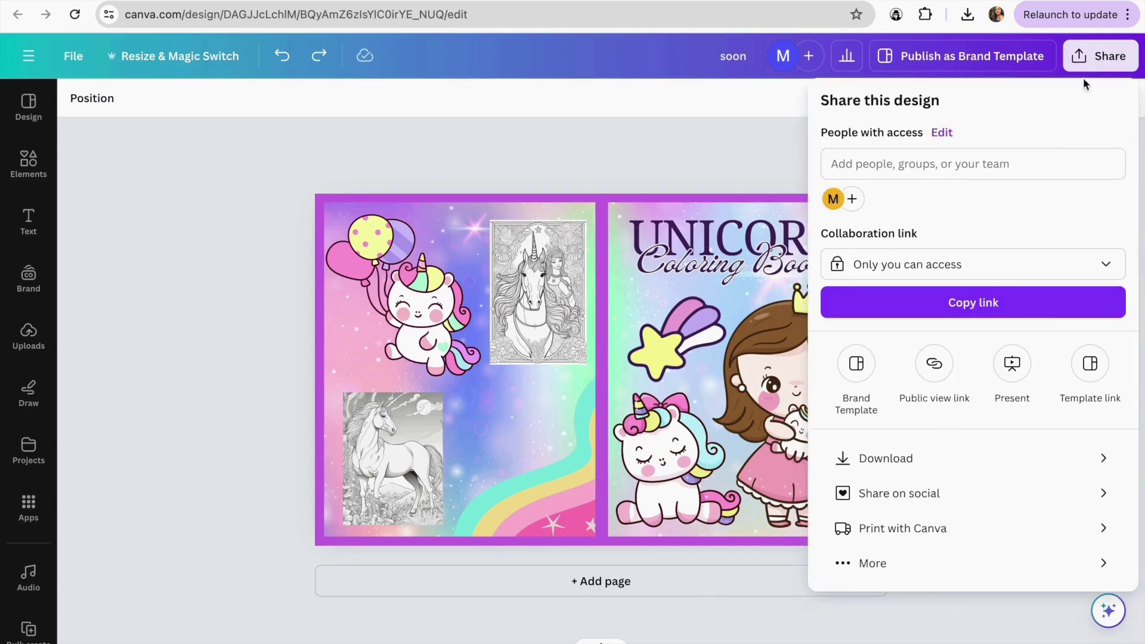
left_click(886, 460)
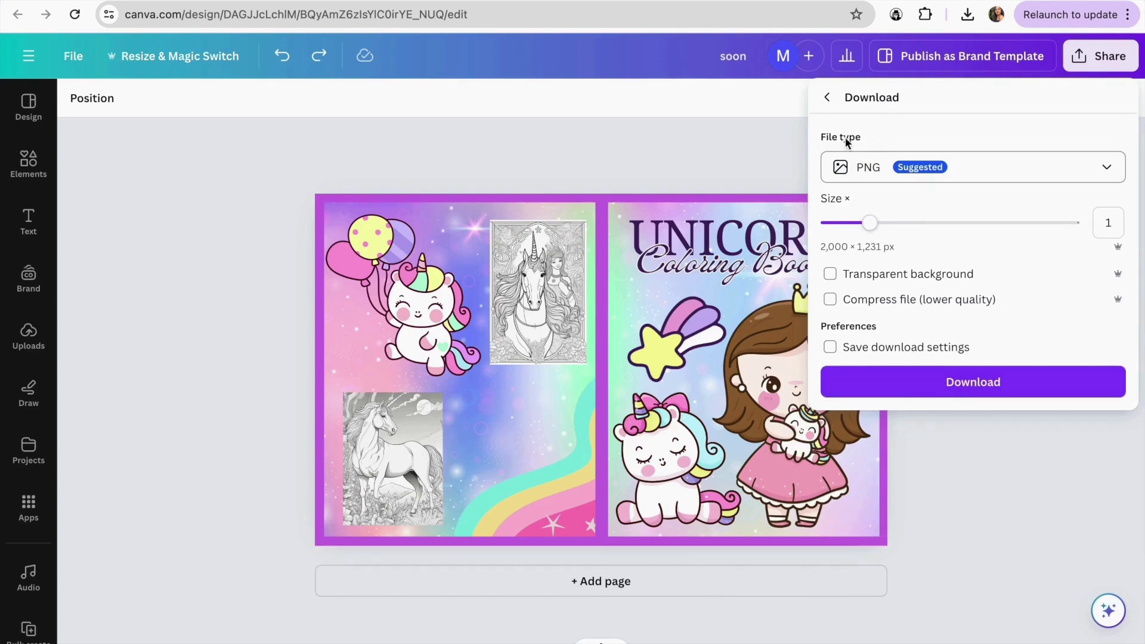
left_click(865, 163)
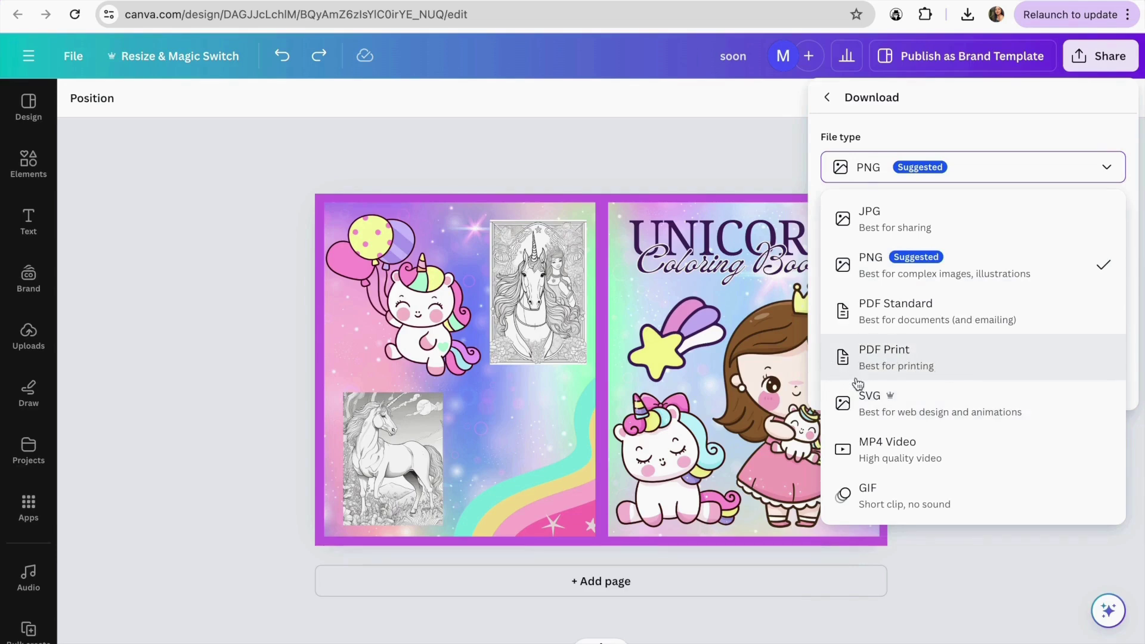
left_click(926, 367)
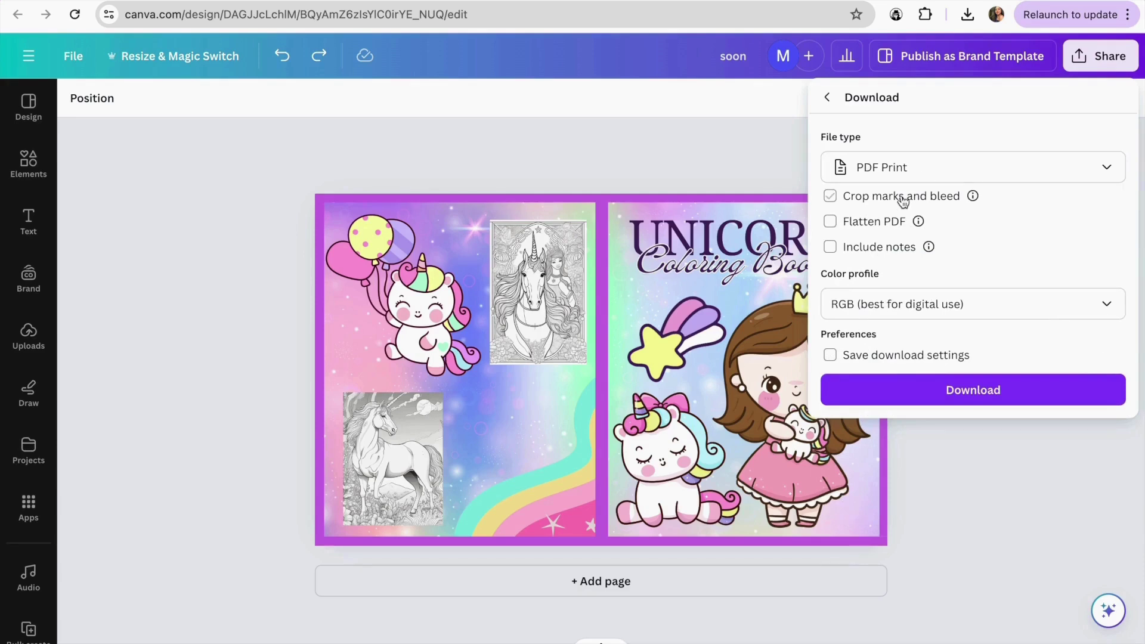
left_click(924, 396)
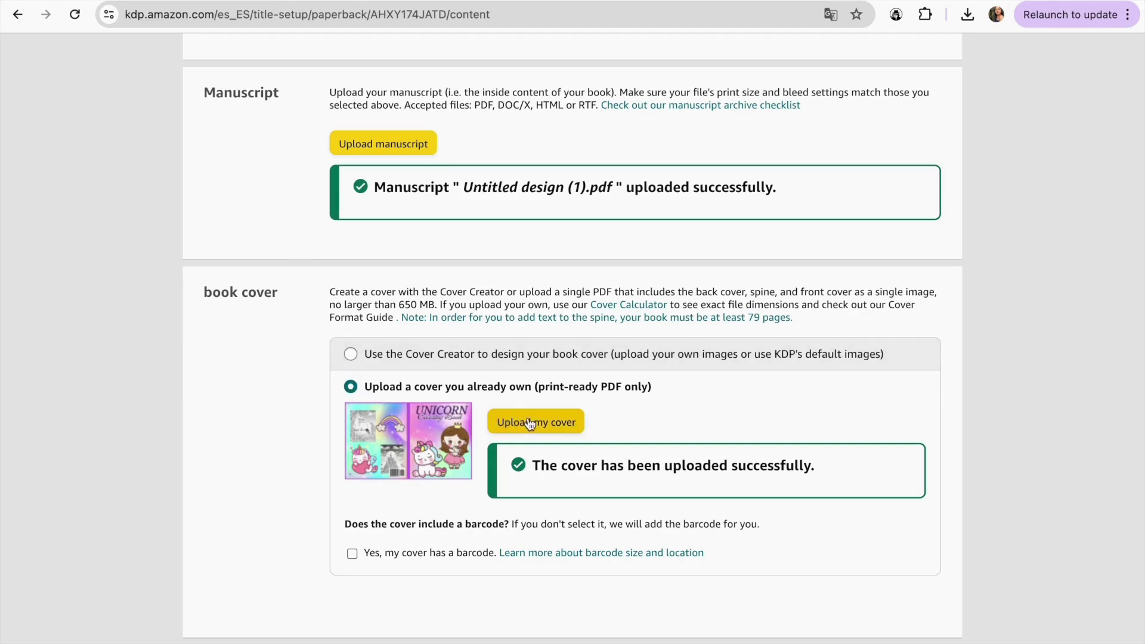
- On the KDP paperback content page, upload "soon (1).pdf" from Downloads as the print-ready book cover
left_click(510, 424)
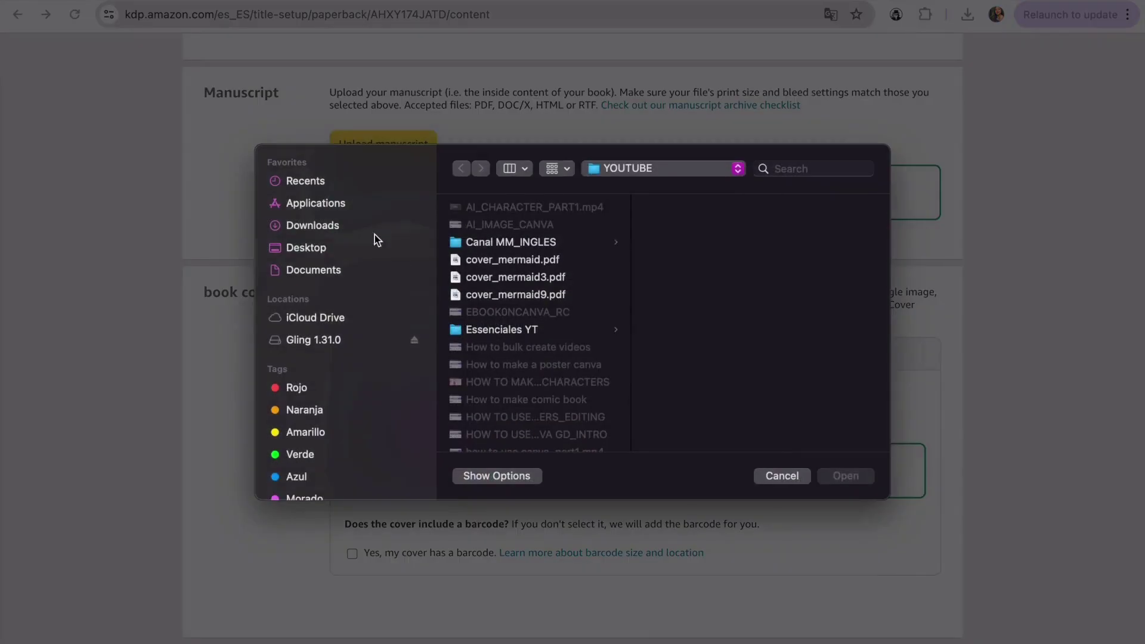
left_click(374, 230)
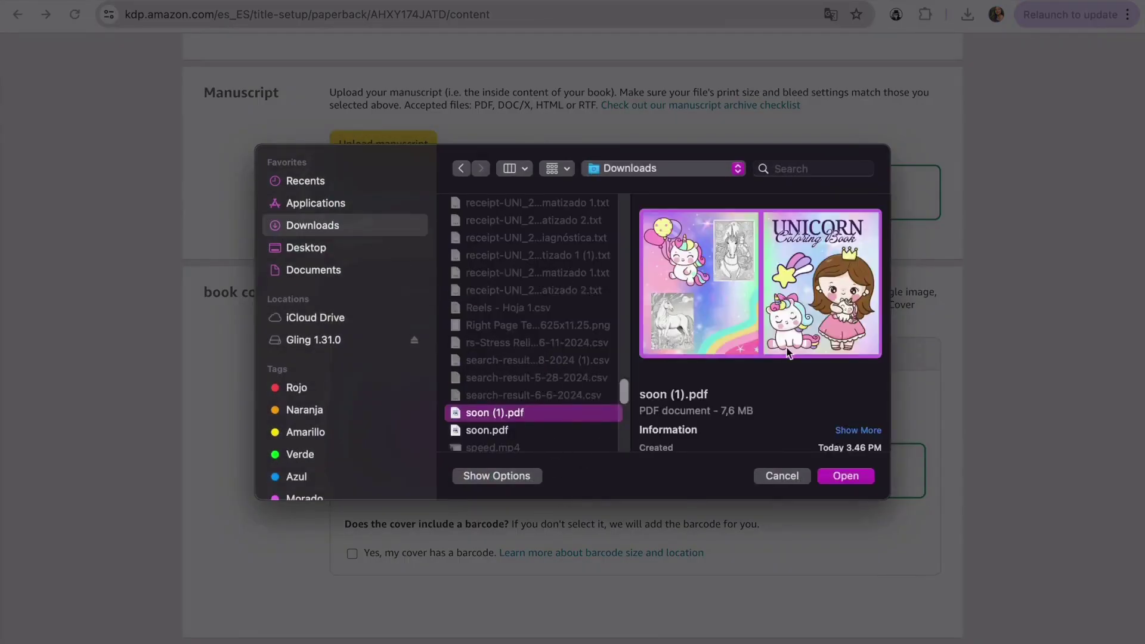
left_click(849, 476)
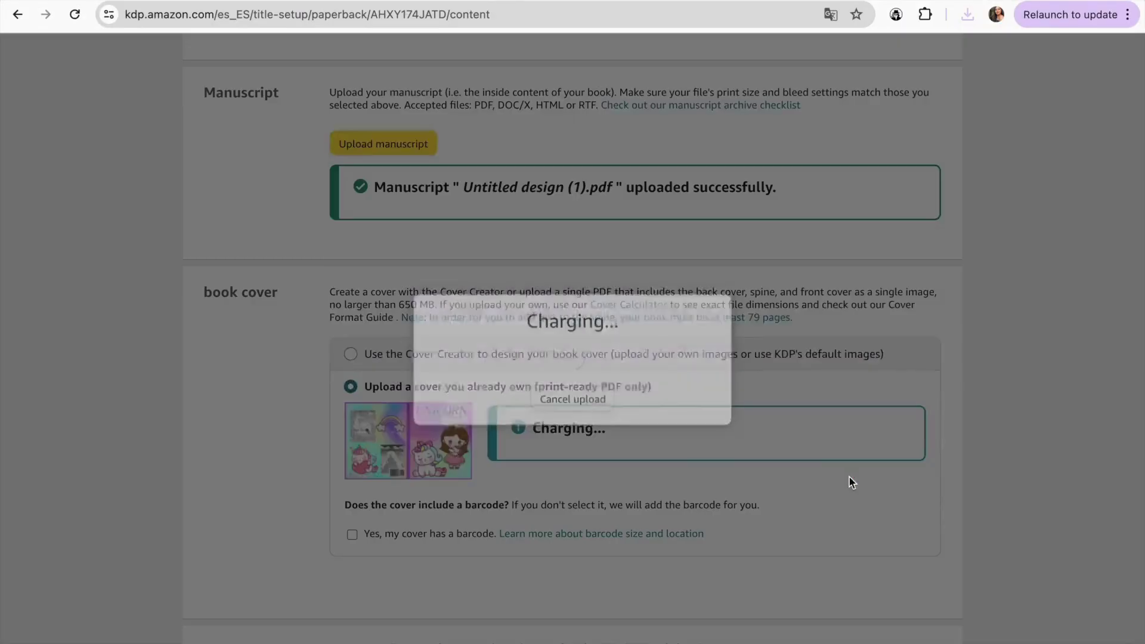
- Open the book in KDP's Print Previewer and approve it
scroll(253, 376, "down", 3)
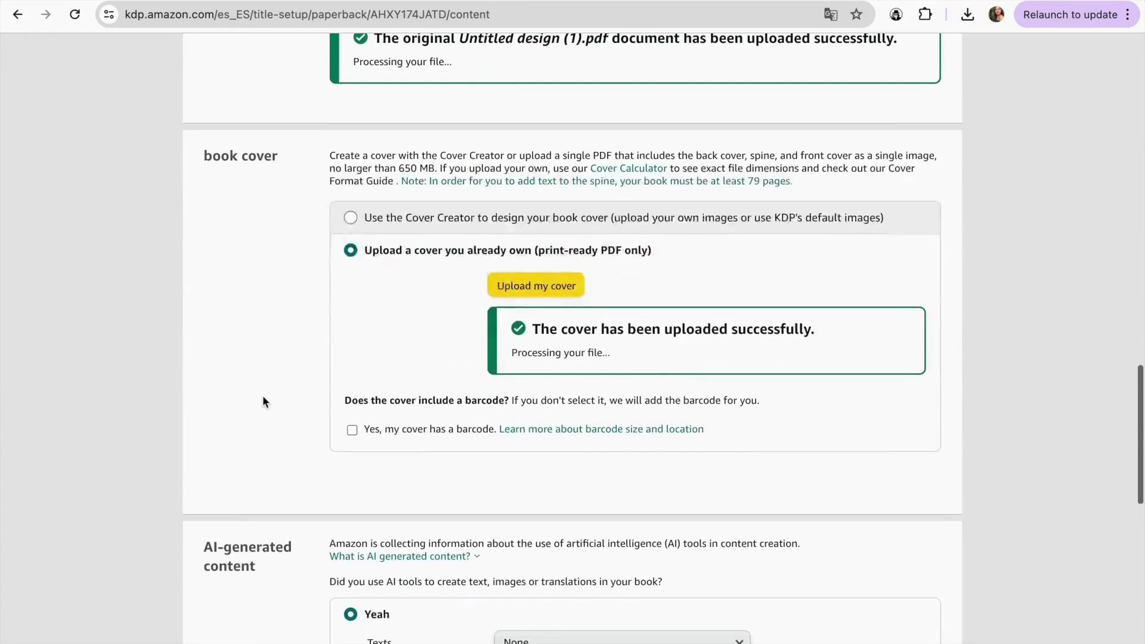
scroll(254, 471, "down", 10)
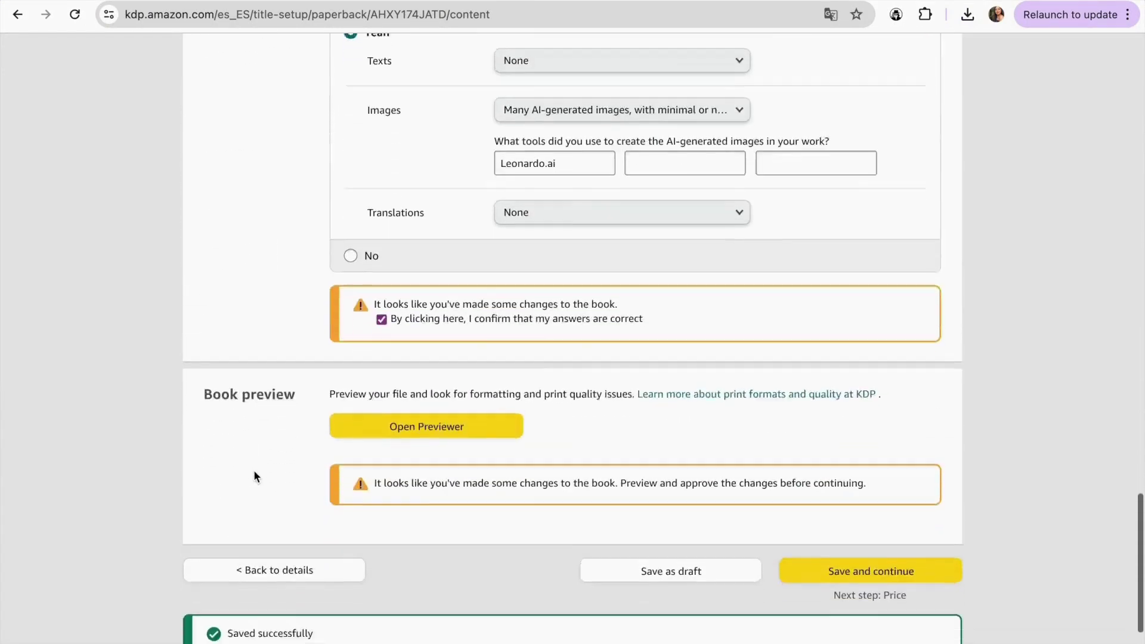
scroll(254, 476, "down", 1)
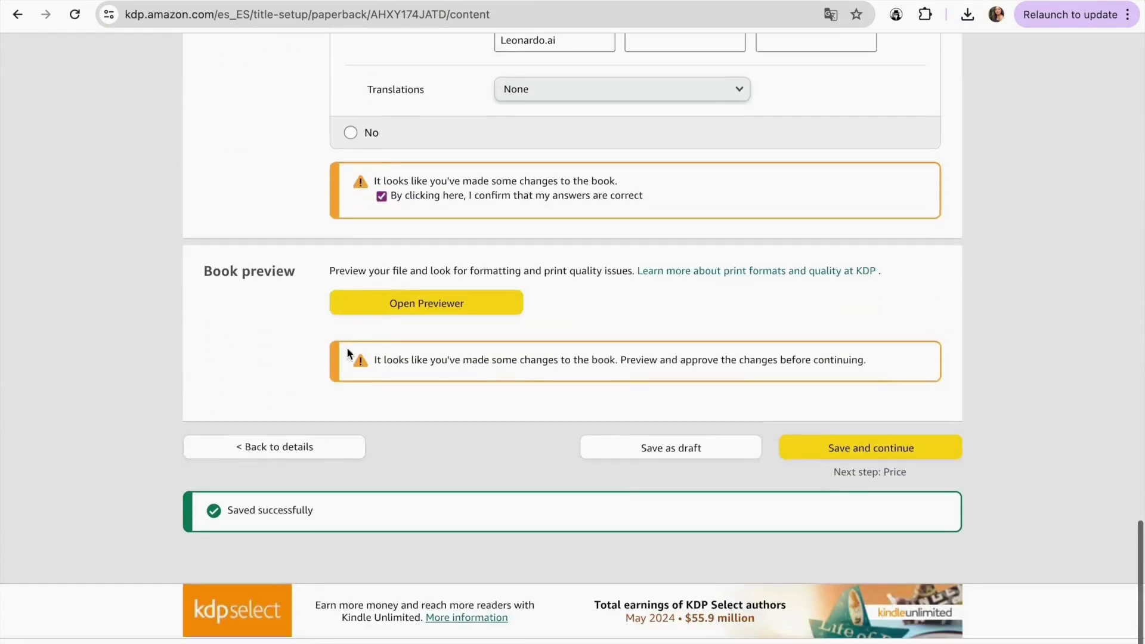
left_click(435, 306)
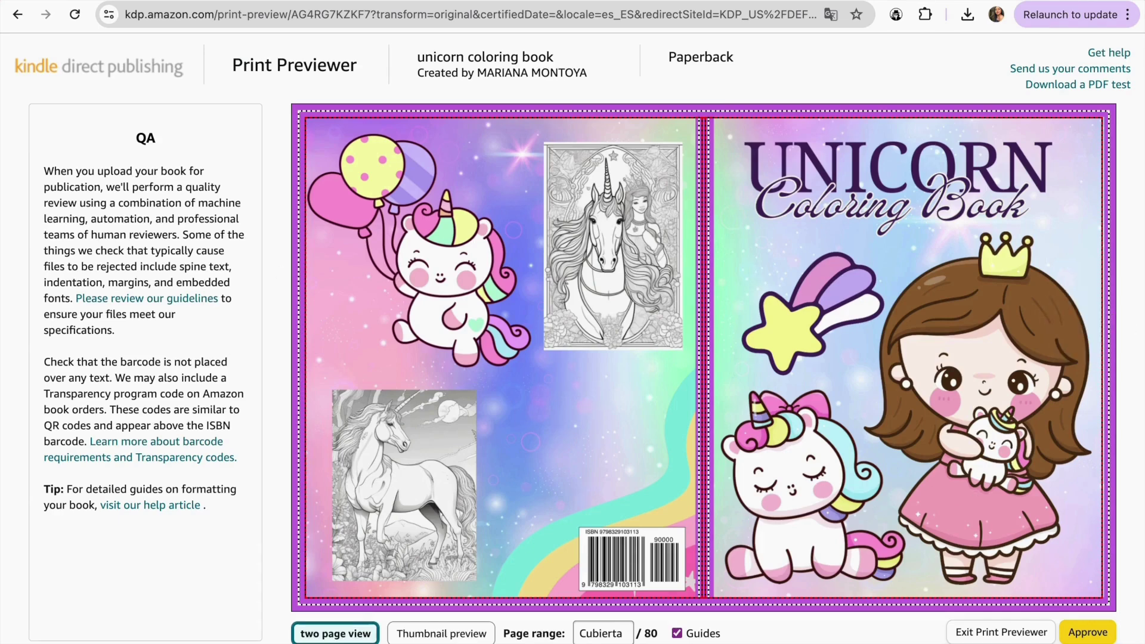
left_click(1088, 634)
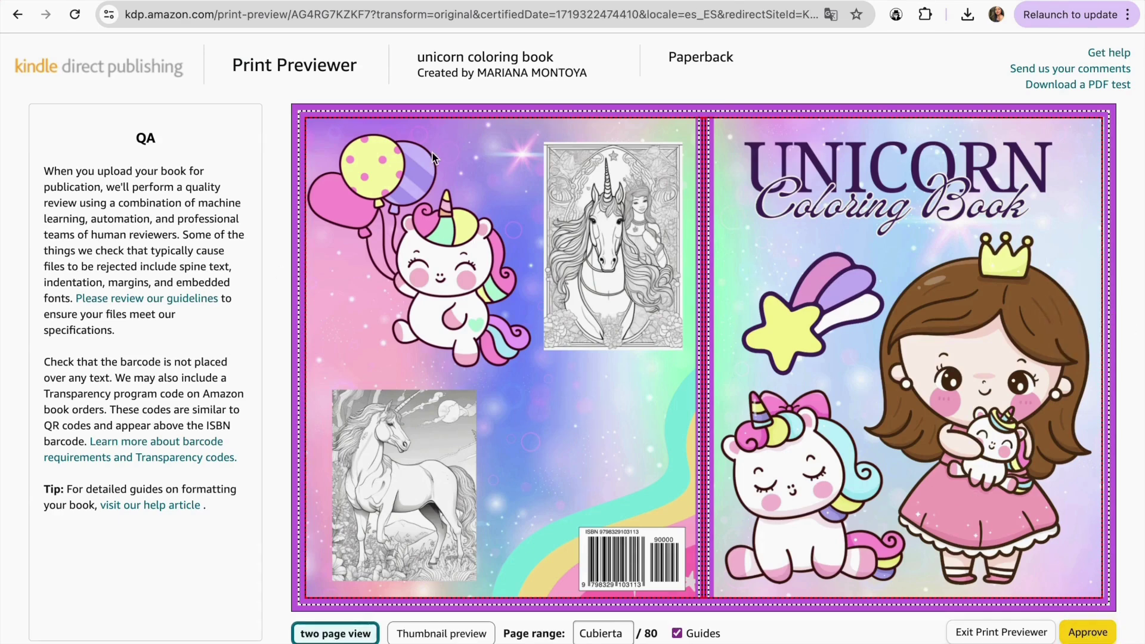